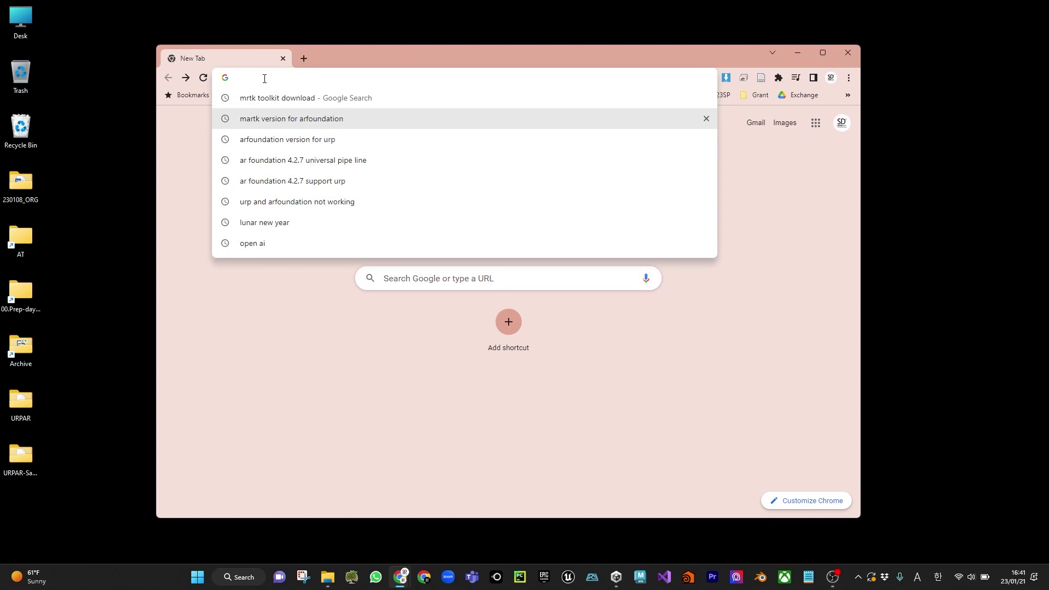
Search Google for 'mrtk toolkit download' from the Chrome address bar.
text(mrtk toolkit download)
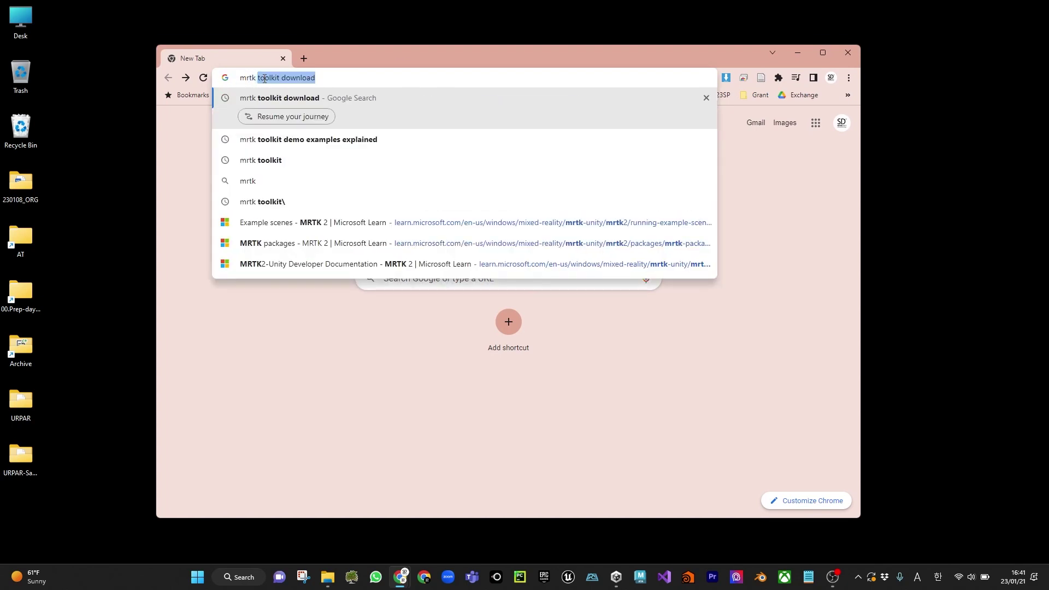
key(Return)
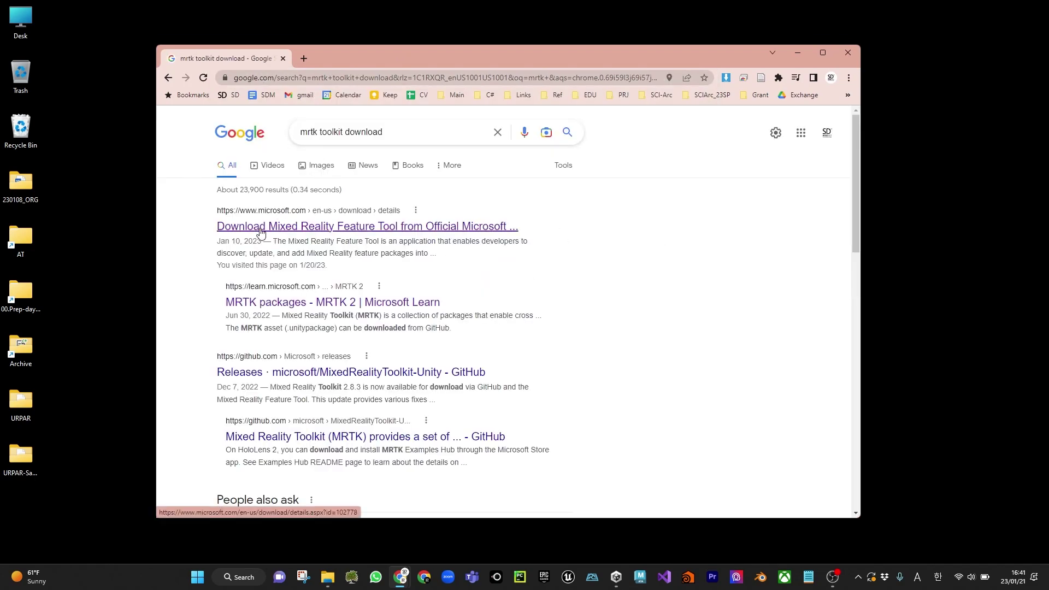
Open the Mixed Reality Feature Tool download page and choose MixedRealityFeatureTool.exe.
click(514, 227)
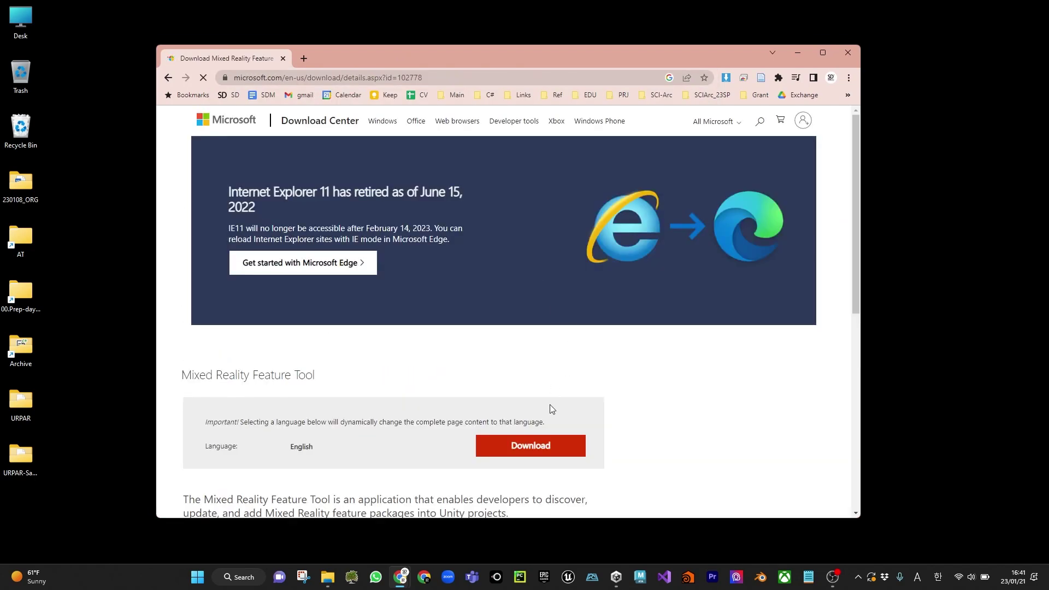
scroll(541, 355, down, 3)
click(534, 289)
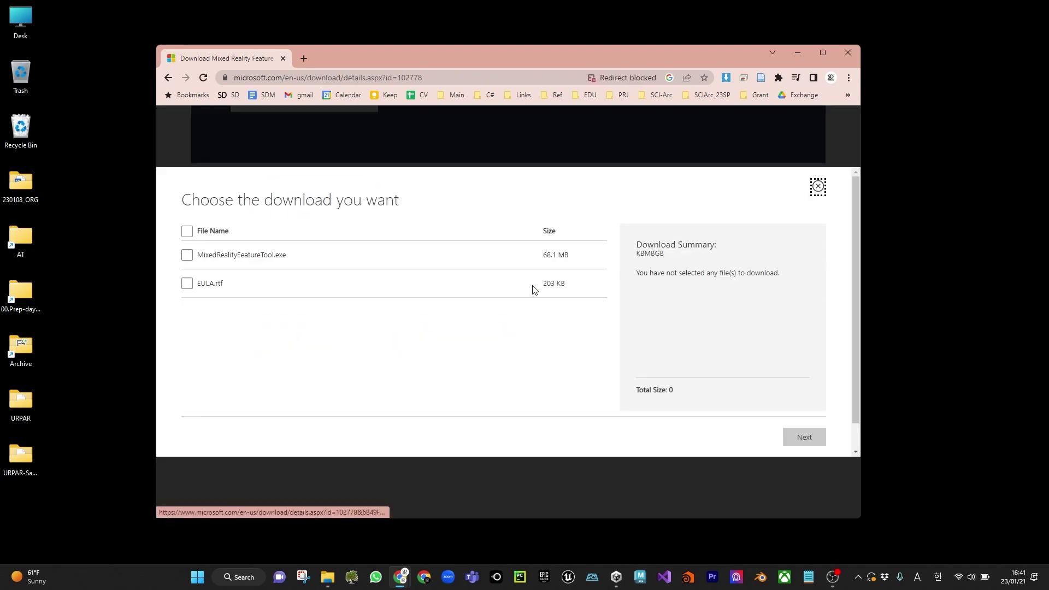
click(188, 250)
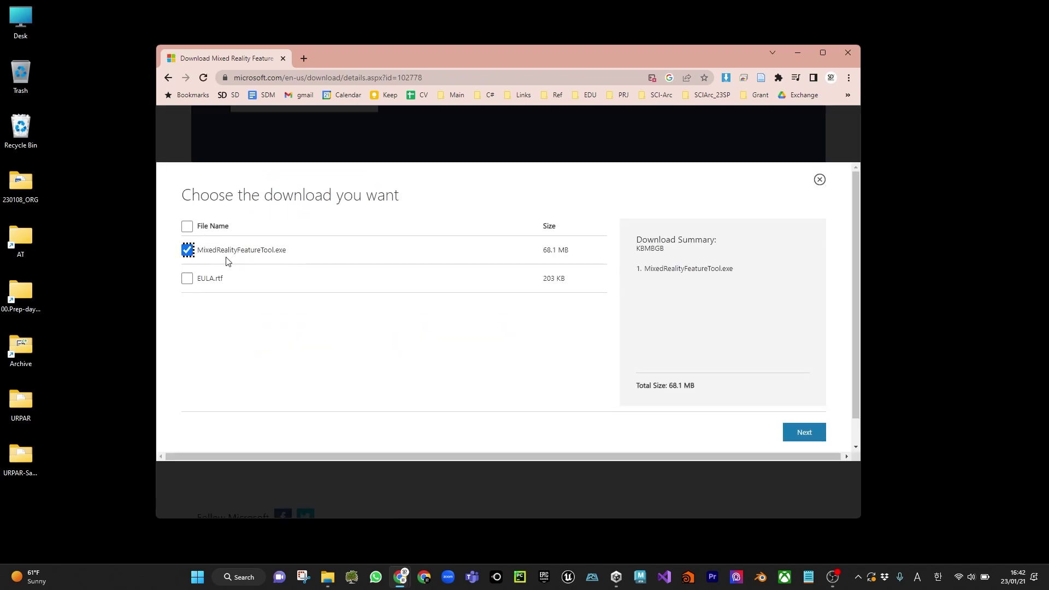
click(803, 433)
Save the MixedRealityFeatureTool.exe installer to the Desktop and select it there.
scroll(471, 339, down, 3)
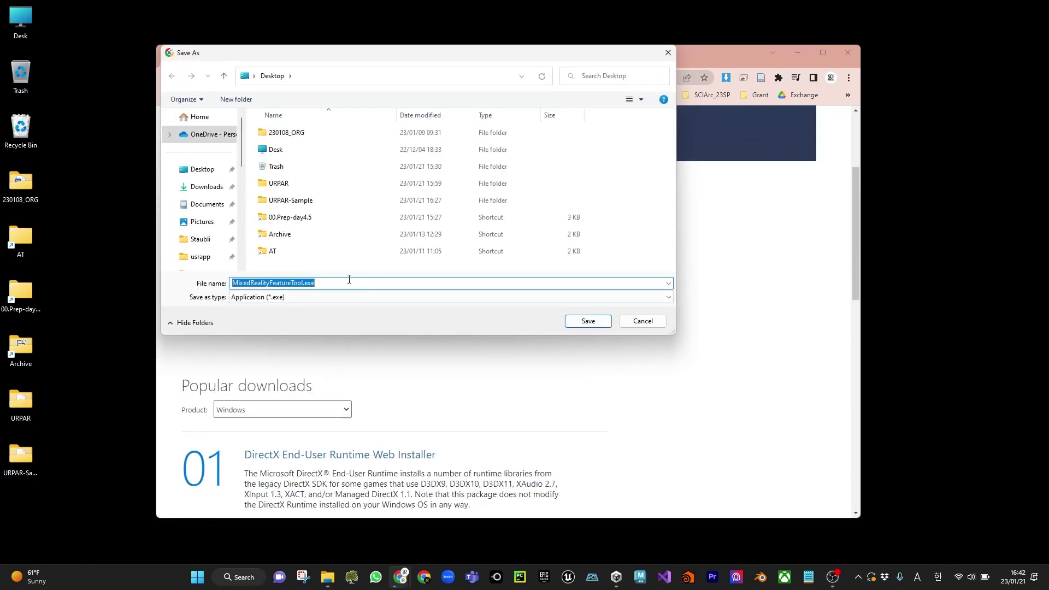
click(586, 321)
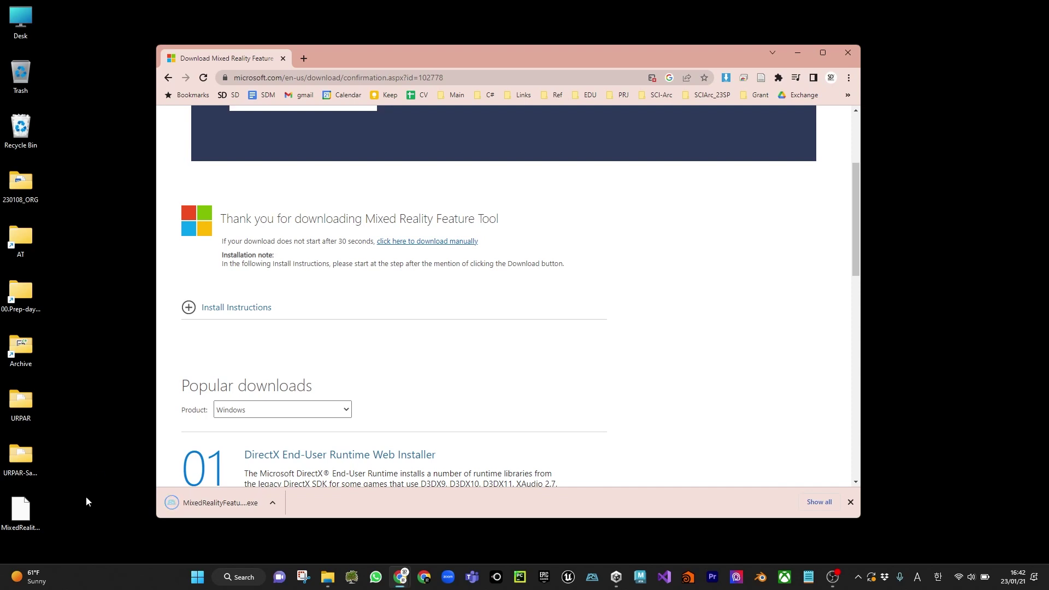
click(22, 512)
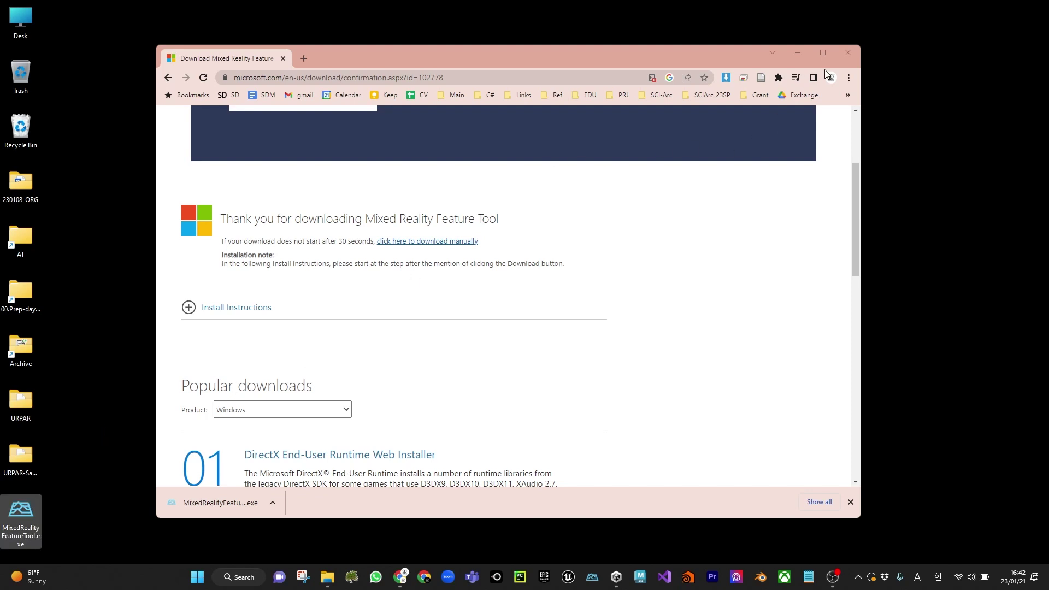
Launch the Mixed Reality Feature Tool and bring Unity Hub's New project window forward.
click(848, 53)
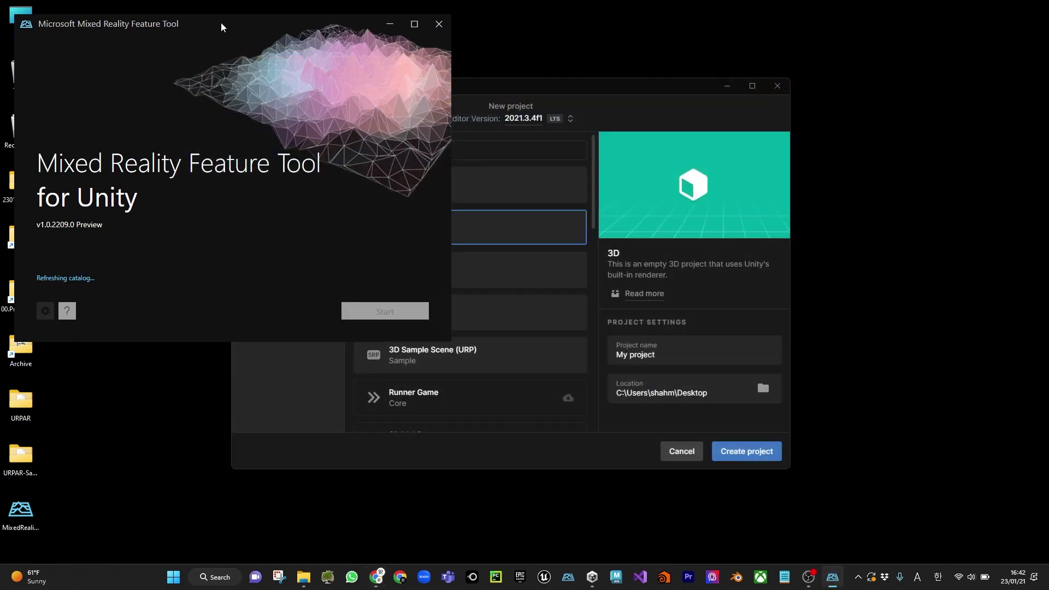
drag(221, 27, 260, 118)
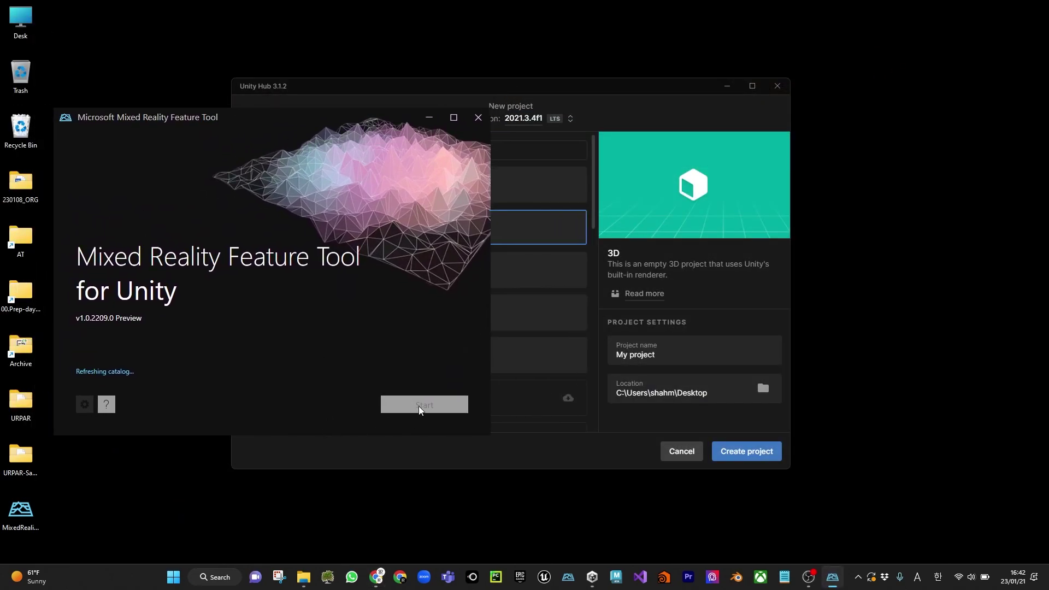
drag(468, 89, 487, 101)
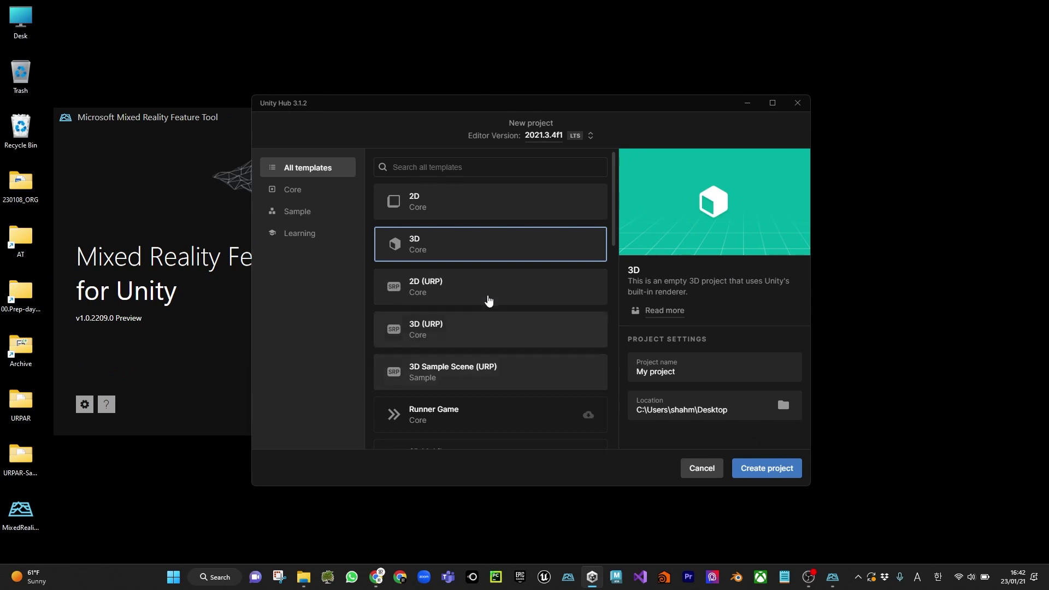
Name the new 3D Core project MRTKAR and create it.
click(689, 376)
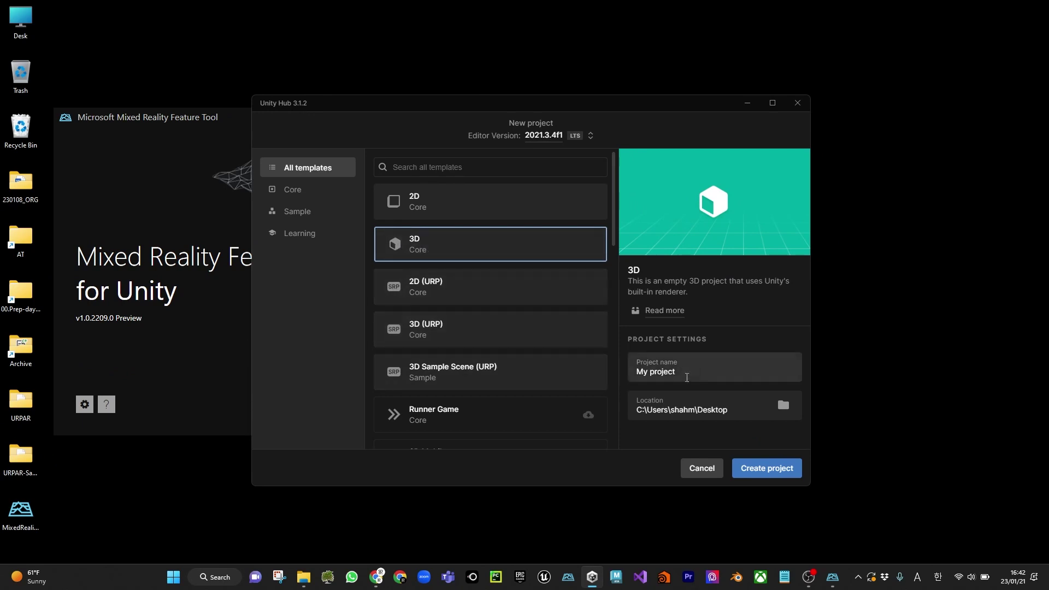
triple_click(671, 371)
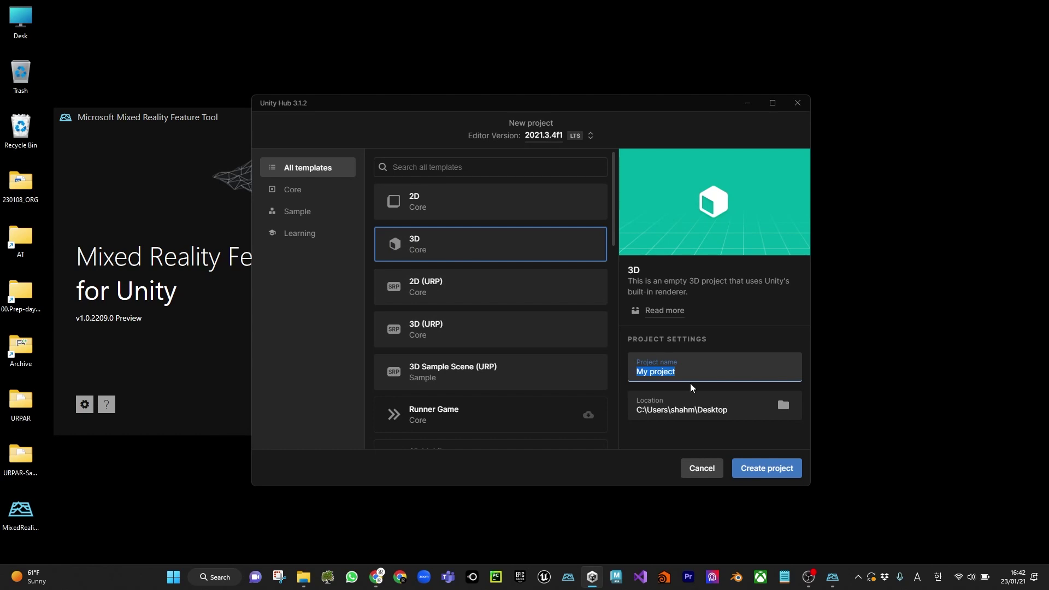
text(MRTKAR)
click(767, 467)
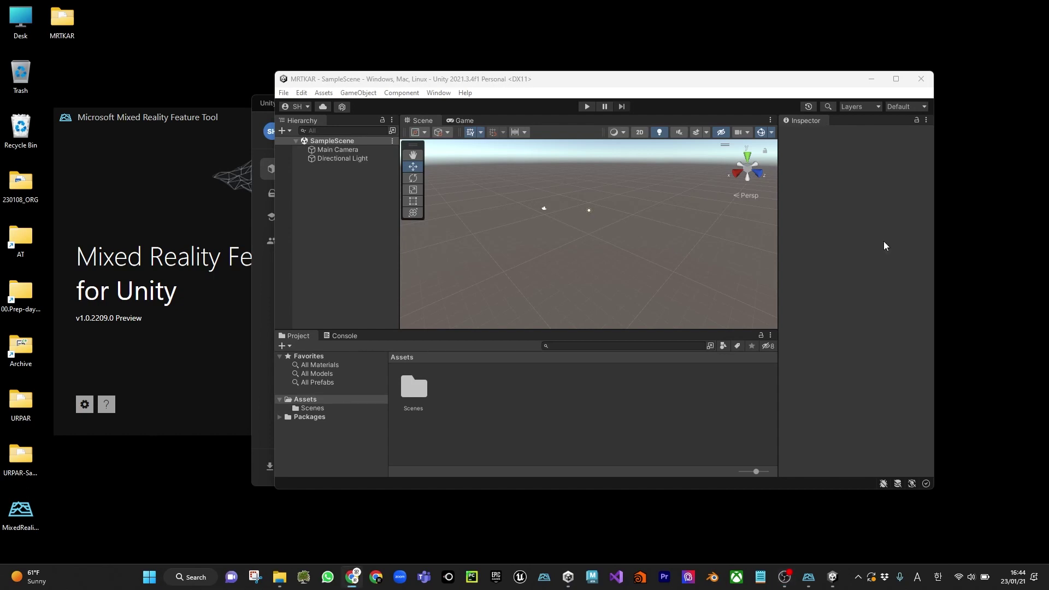
Set Desktop\MRTKAR as the Feature Tool's project path and discover available features.
click(159, 140)
click(426, 407)
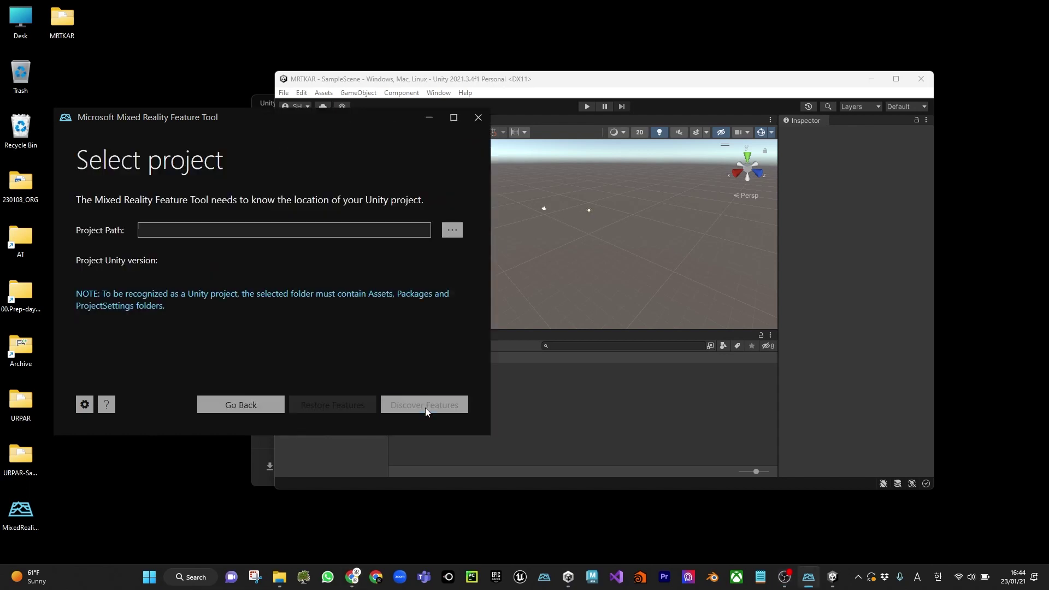
click(451, 232)
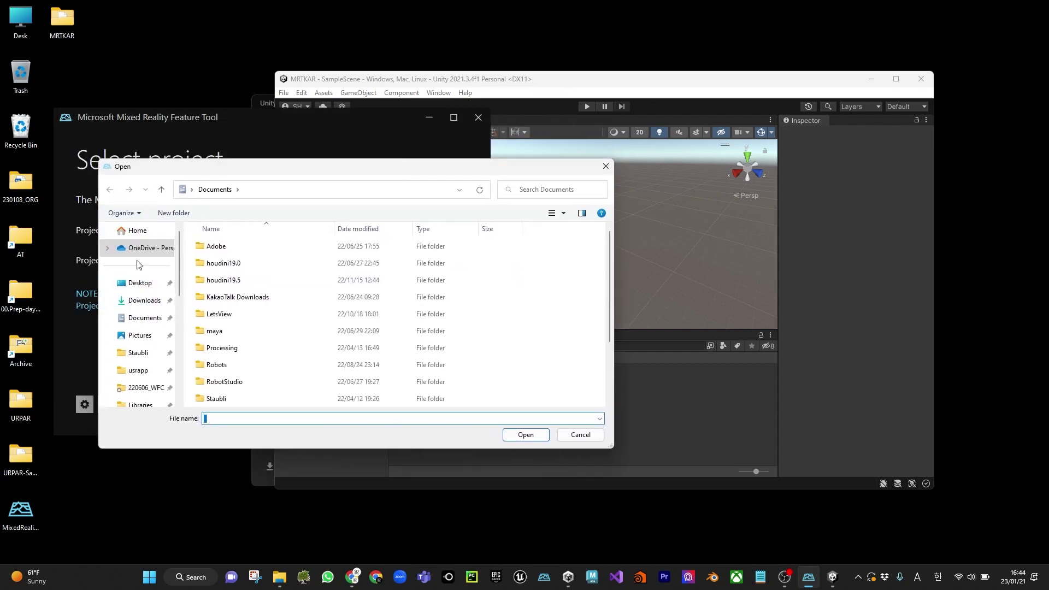
click(135, 282)
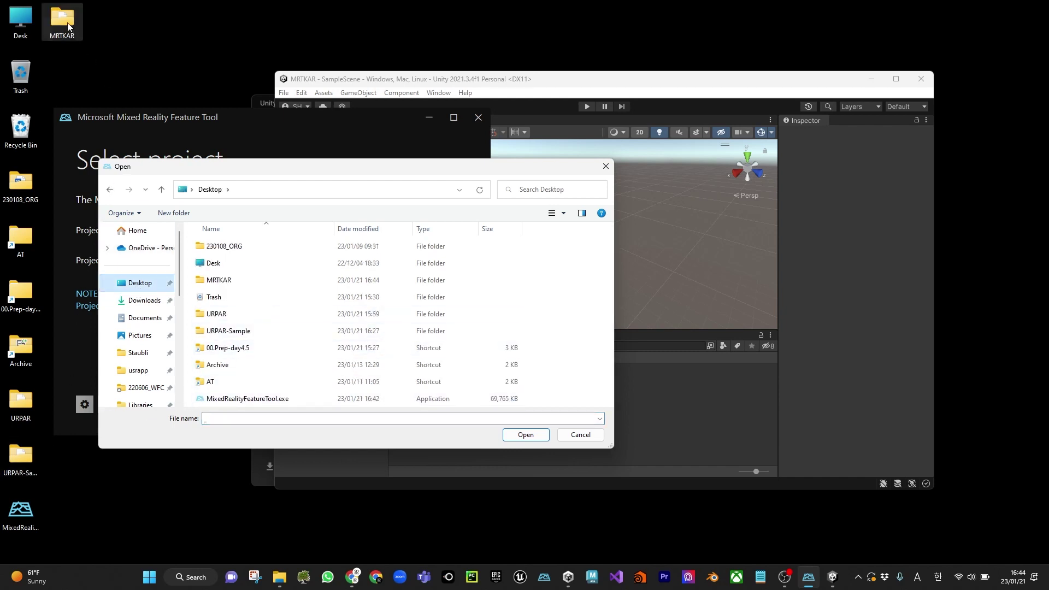
click(218, 280)
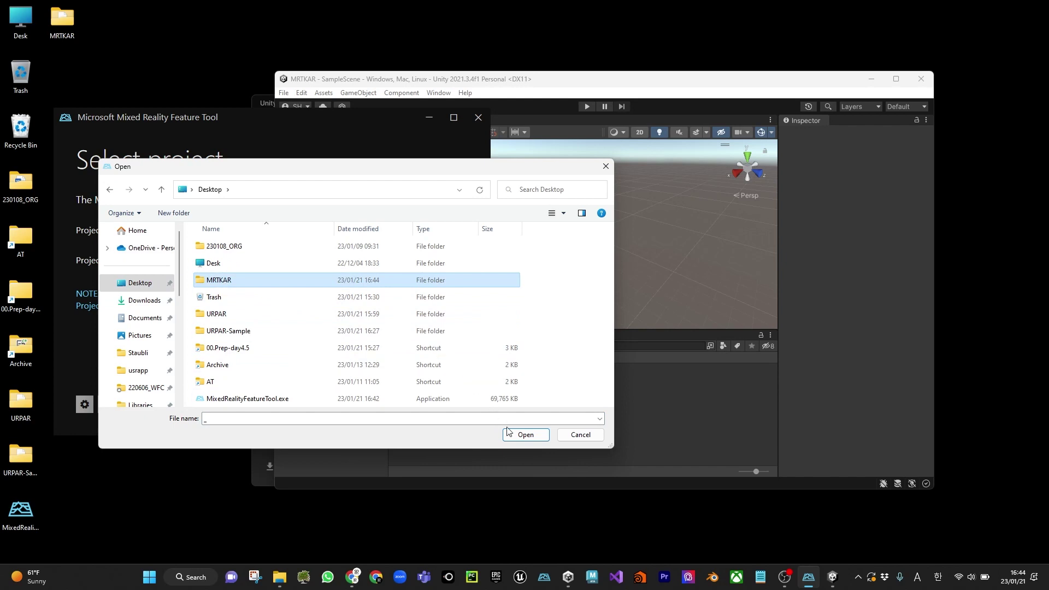
click(525, 434)
click(526, 435)
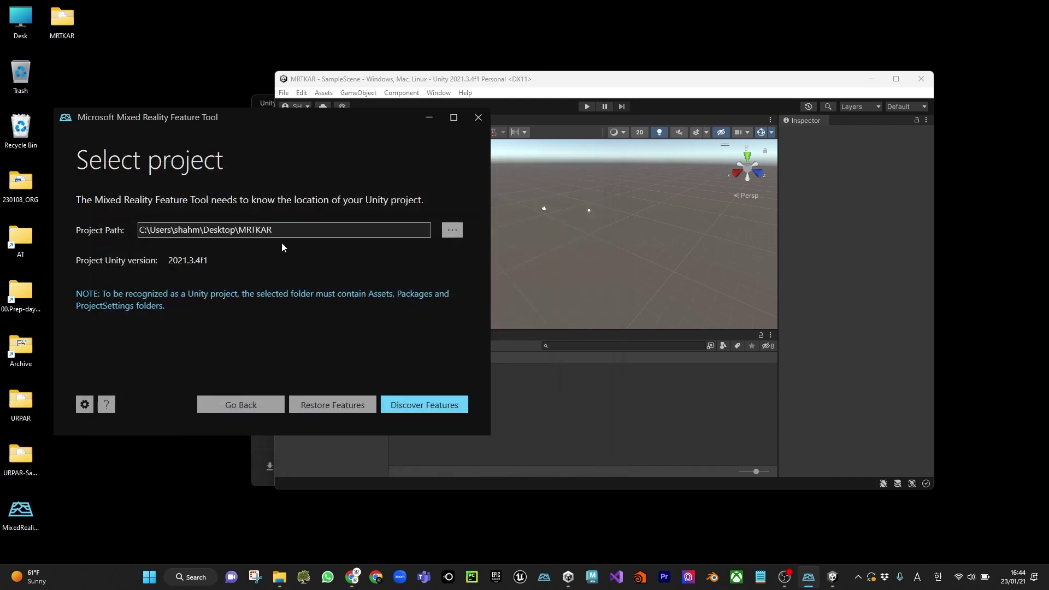
click(430, 405)
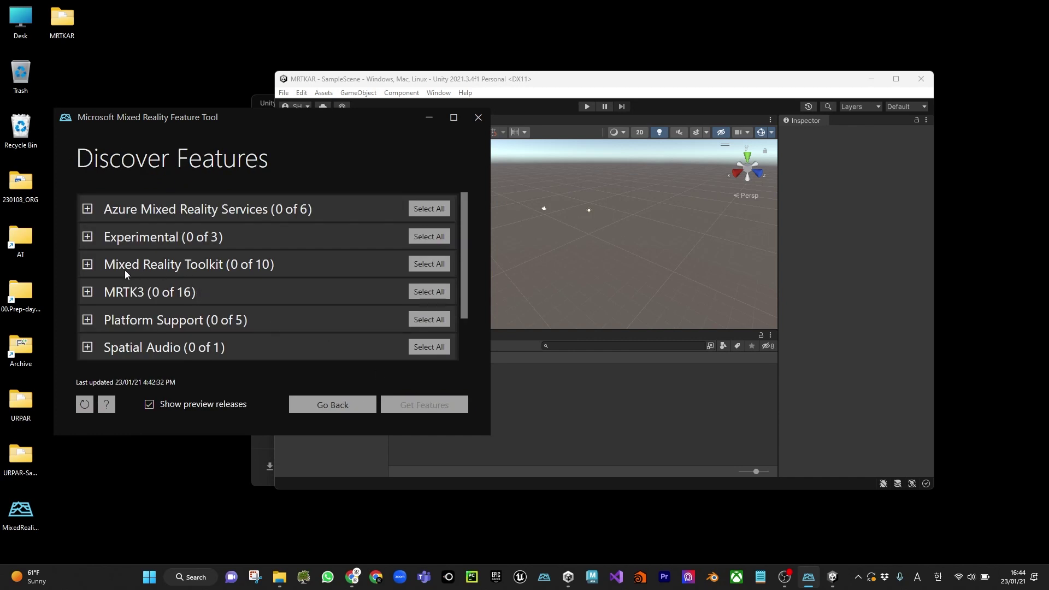
Select the Mixed Reality Toolkit Examples and Foundation features and import them to Review and Approve.
click(92, 265)
scroll(139, 278, down, 1)
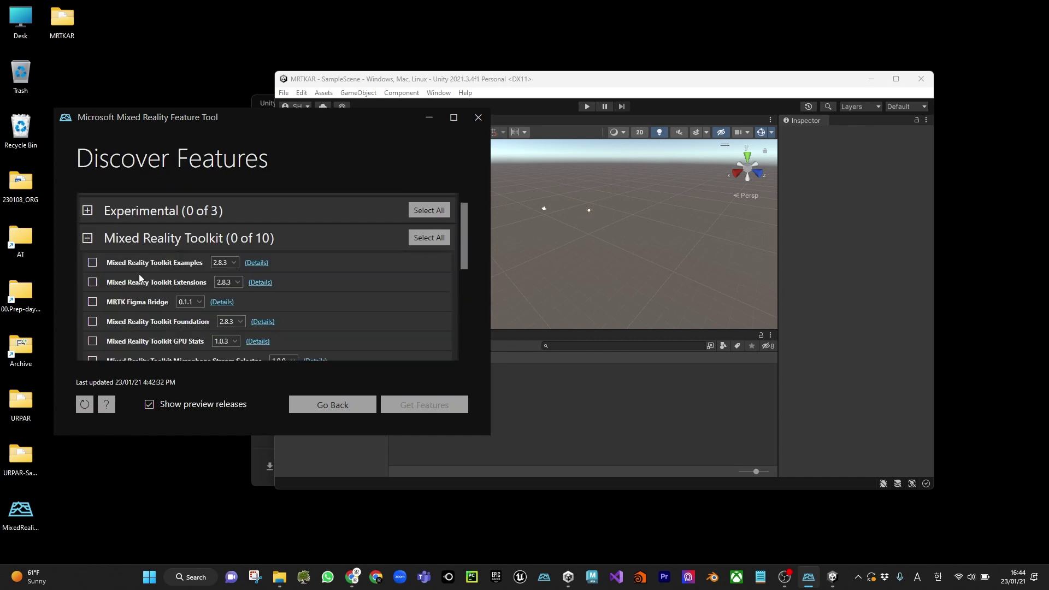
click(92, 263)
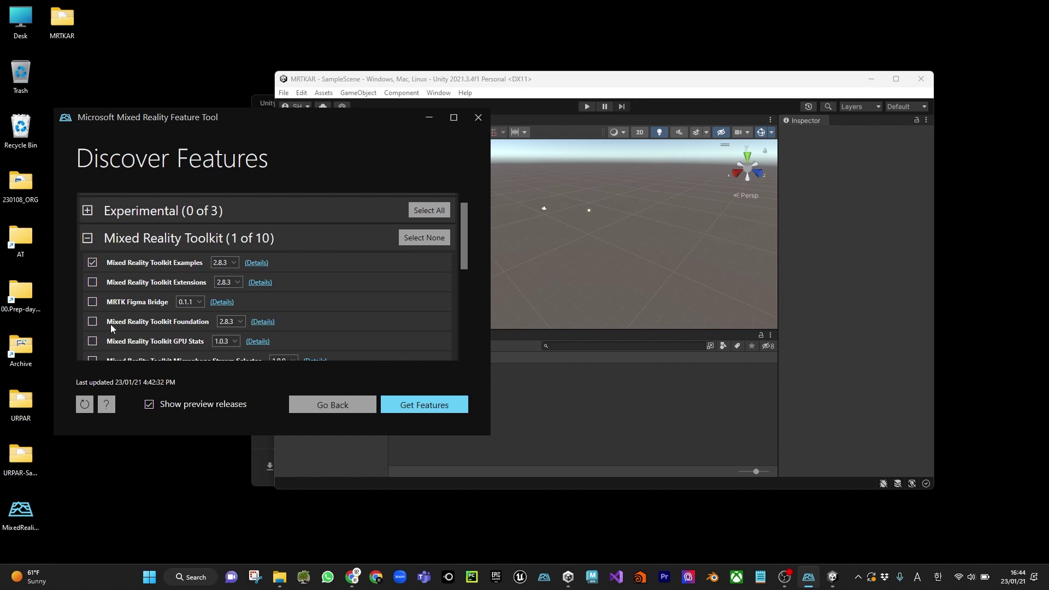
click(92, 322)
click(431, 409)
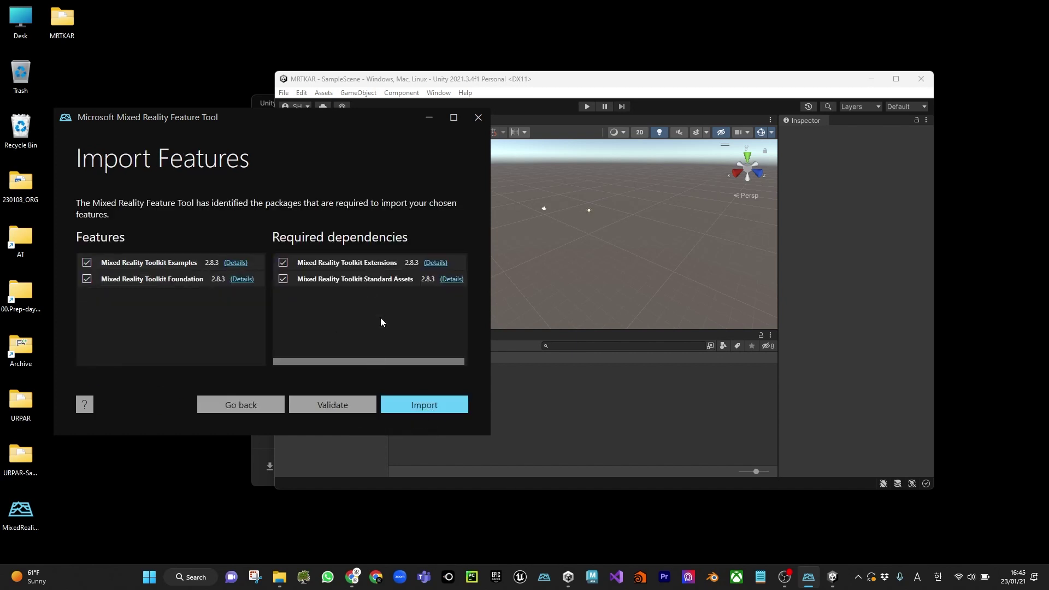
click(421, 410)
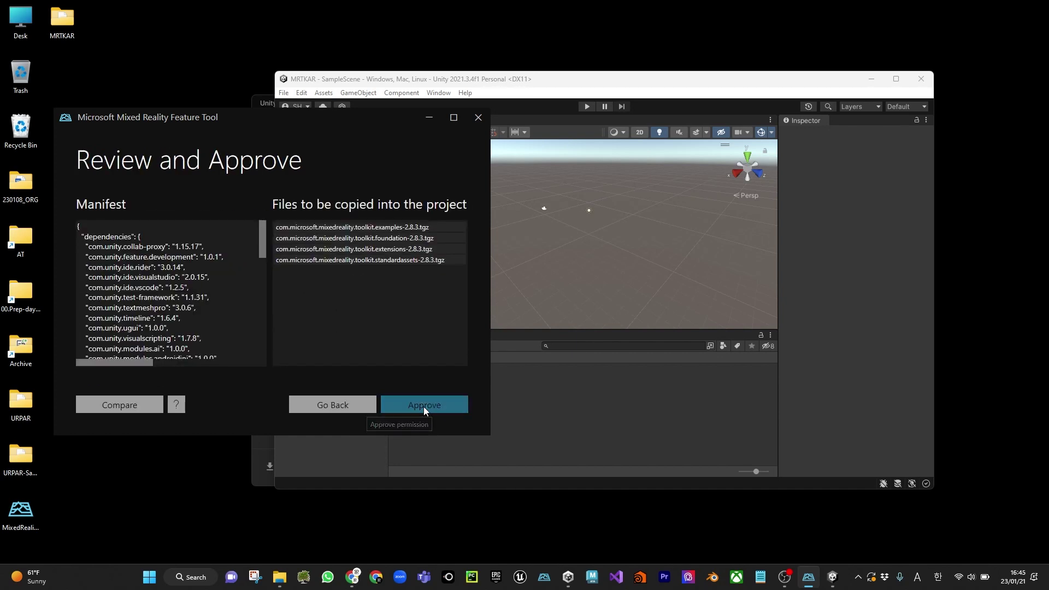
click(424, 407)
Approve adding the four MRTK 2.8.3 packages and close the Feature Tool.
click(426, 406)
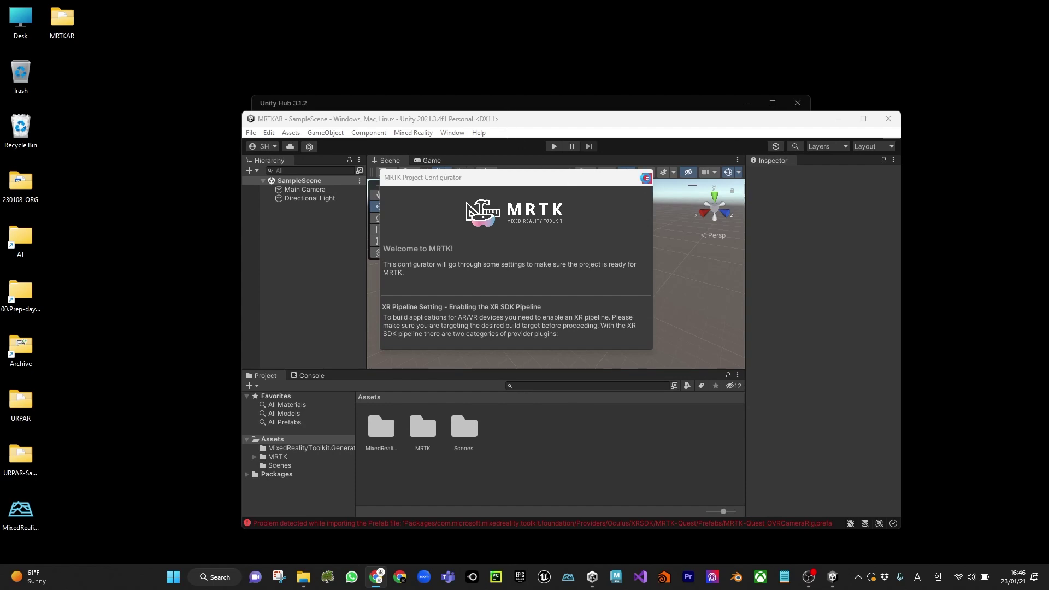
Close the MRTK configurator, maximise Unity, and run Mixed Reality > Toolkit > Utilities > UnityAR > Update Scripting Defines.
click(646, 177)
drag(617, 119, 443, 2)
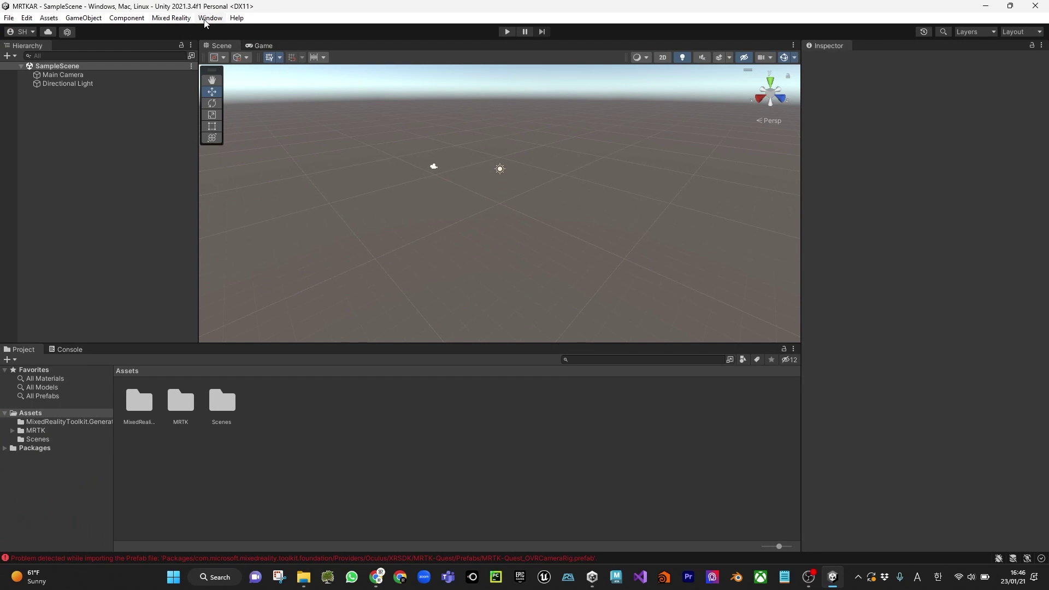
click(171, 19)
mouse_move(198, 28)
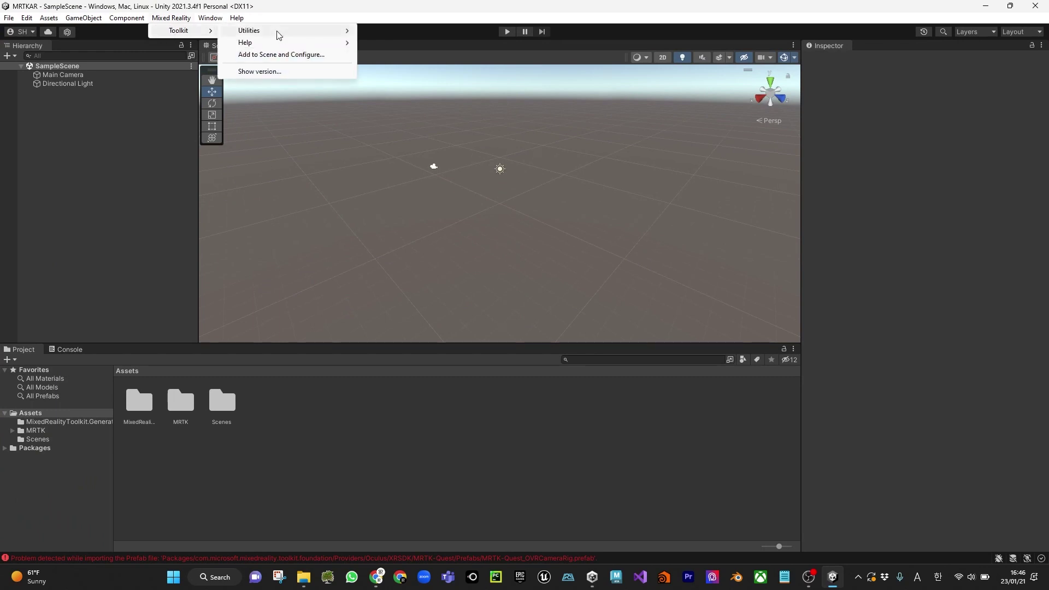
mouse_move(281, 32)
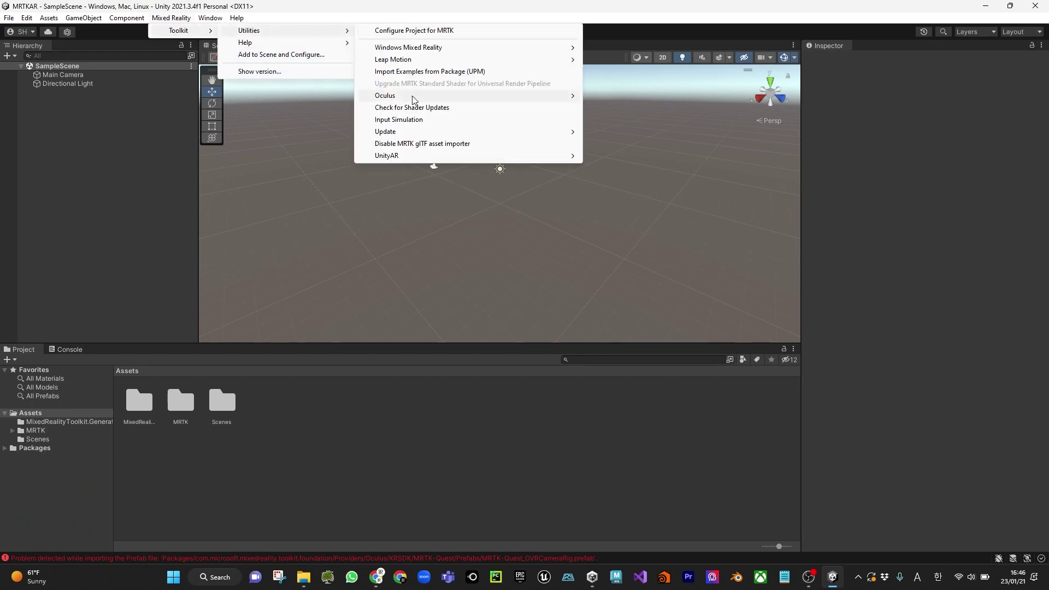
mouse_move(555, 158)
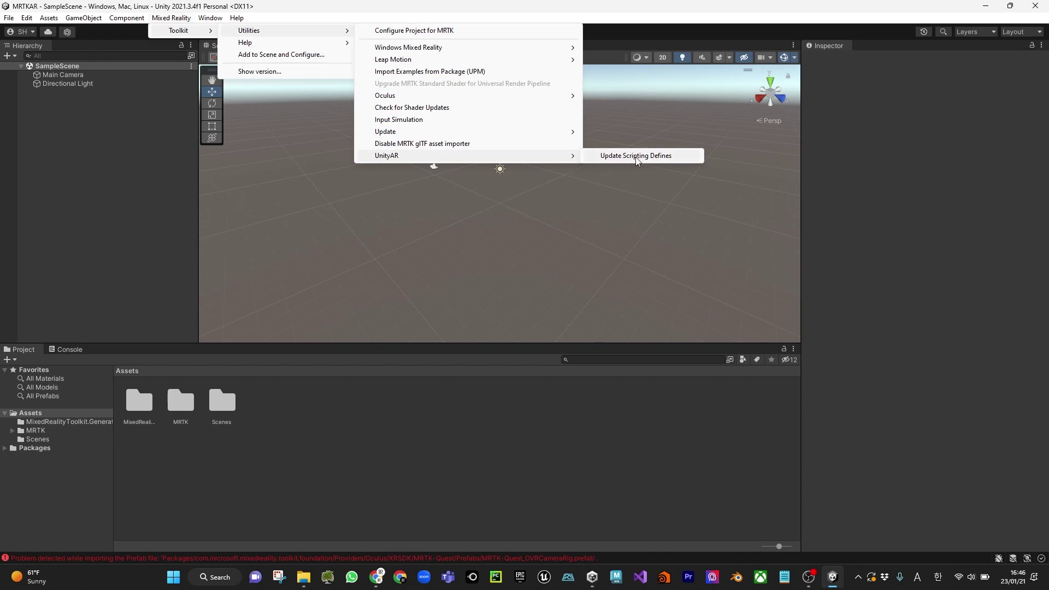
click(634, 158)
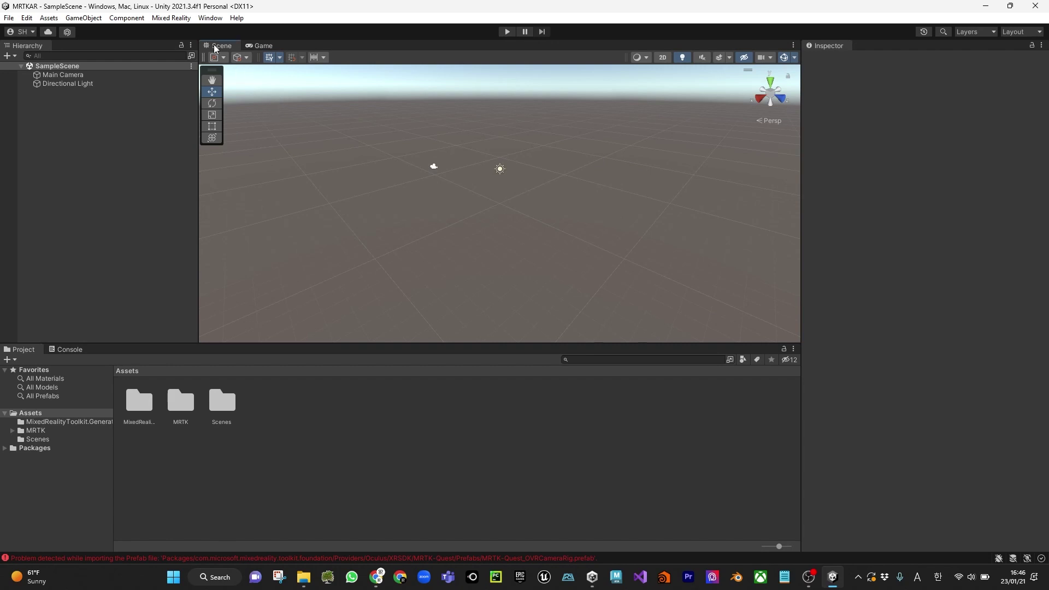
Clear all Console messages and switch back to the Project tab.
click(68, 350)
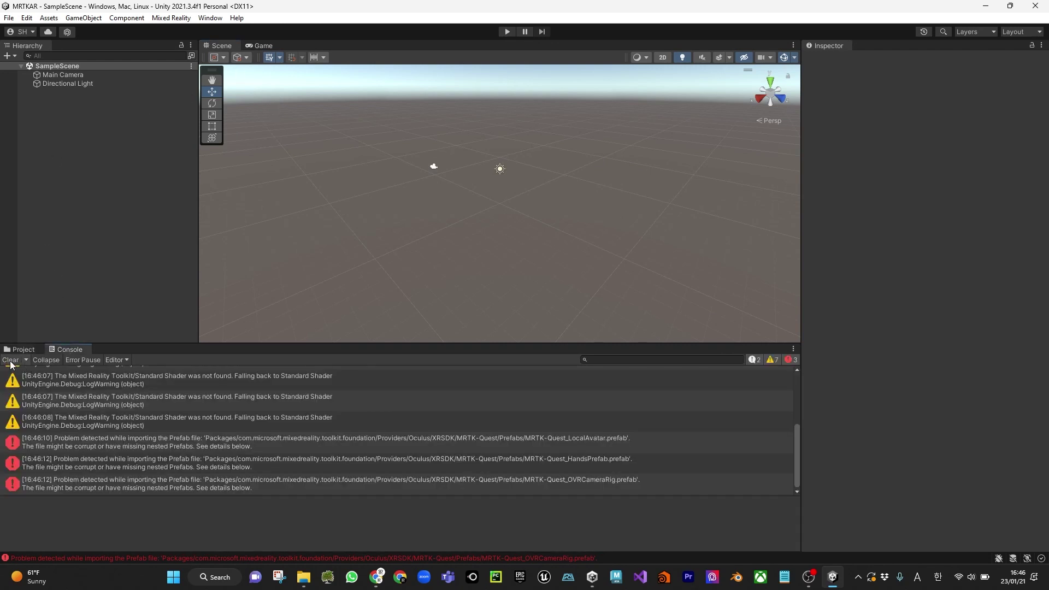
click(10, 360)
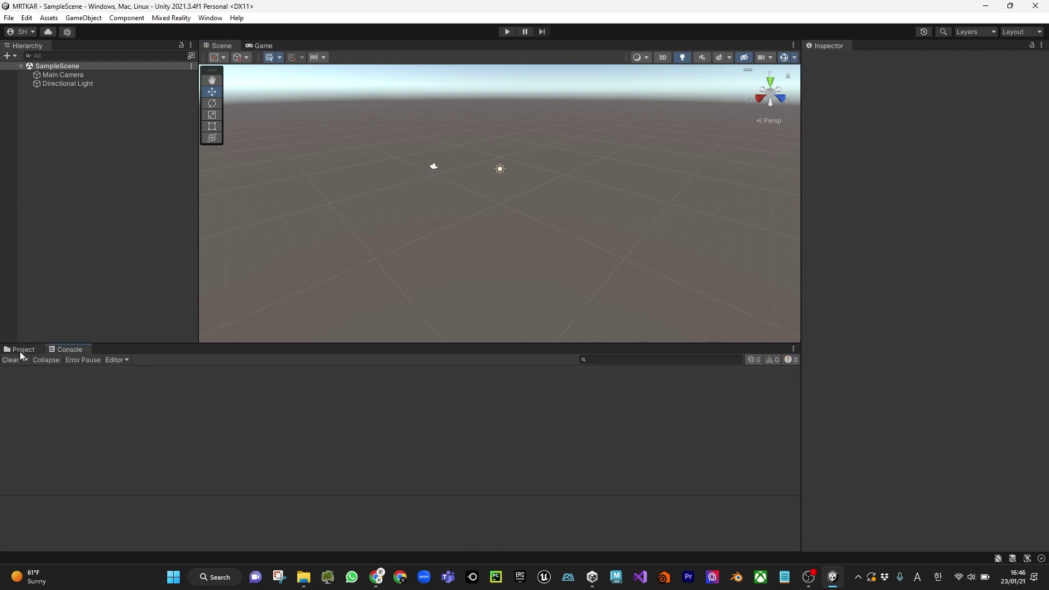
click(22, 350)
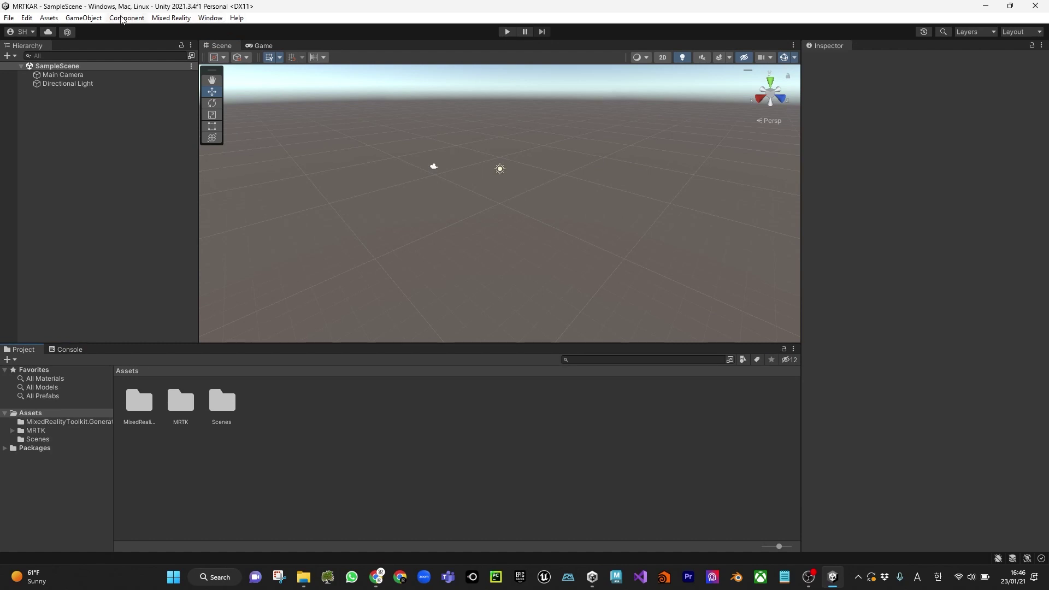
click(210, 18)
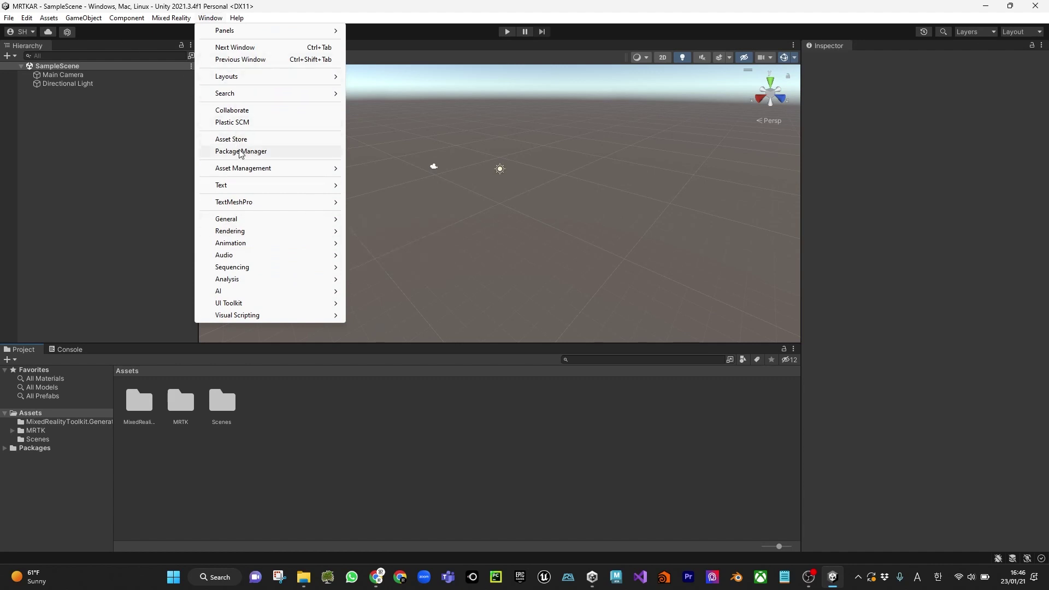
Open the Package Manager and filter it to packages In Project.
click(256, 152)
click(330, 135)
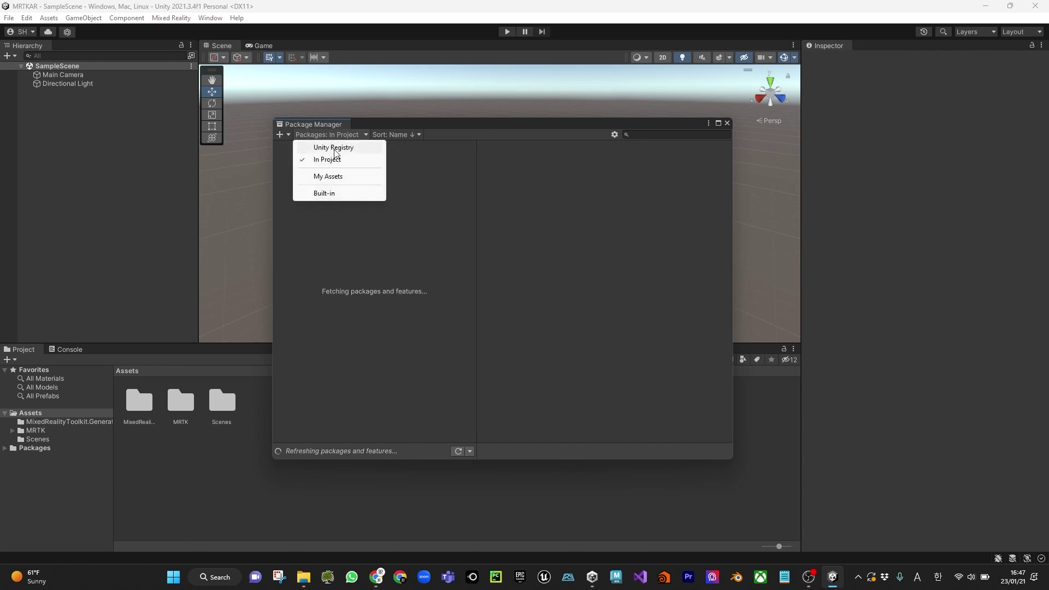
click(335, 153)
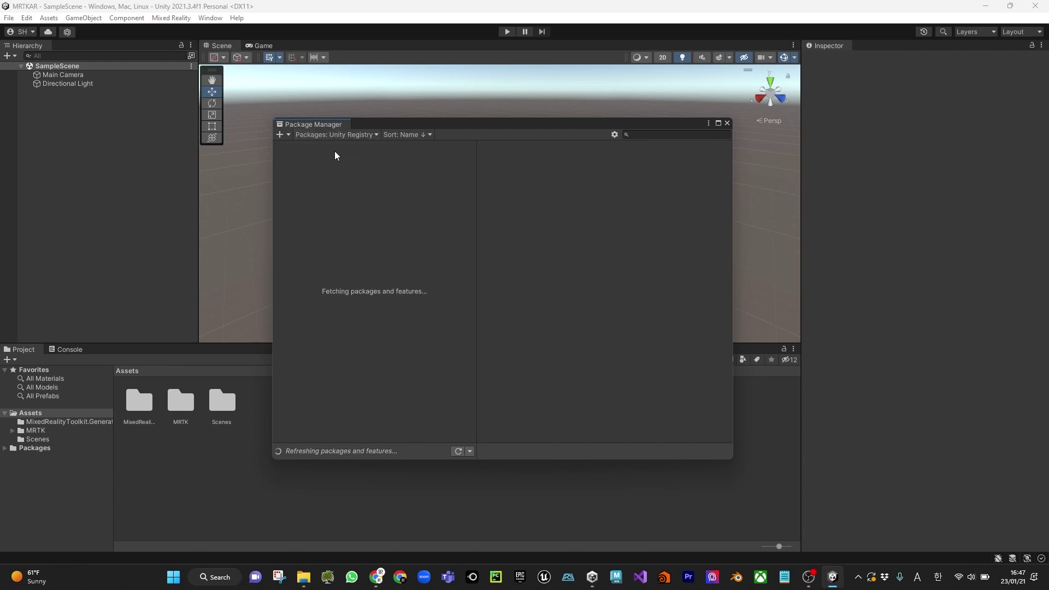
click(363, 137)
click(345, 159)
drag(382, 125, 371, 115)
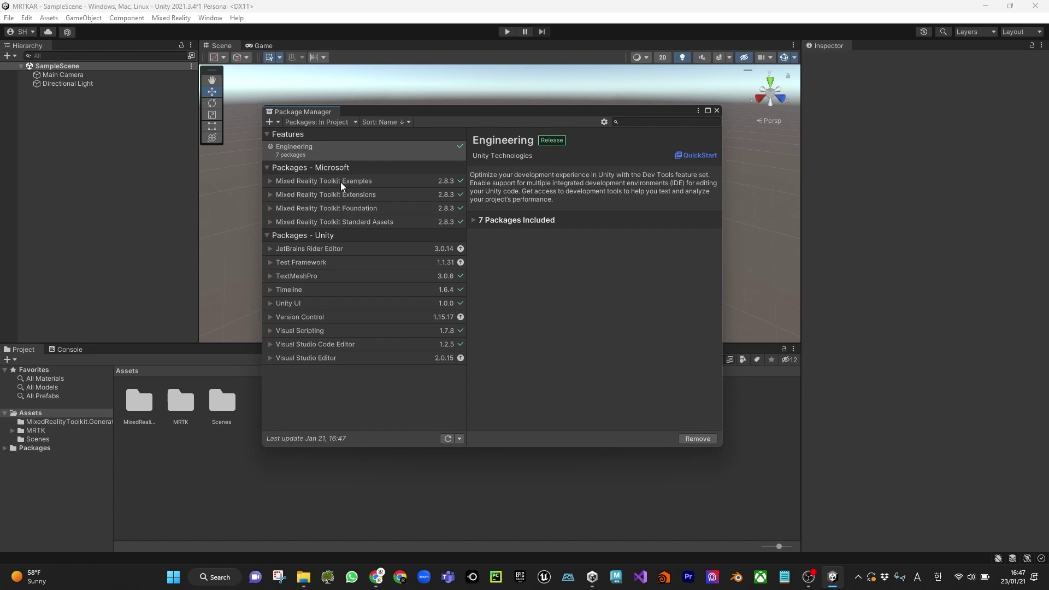
Import the Demos - HandTracking sample from Mixed Reality Toolkit Examples, then close the windows.
click(269, 183)
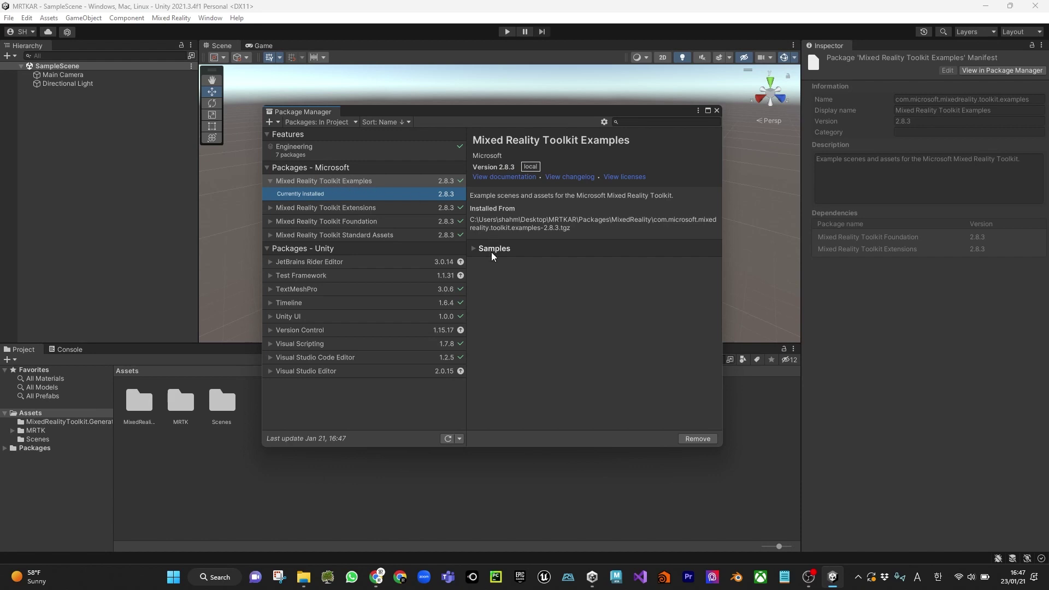
click(475, 250)
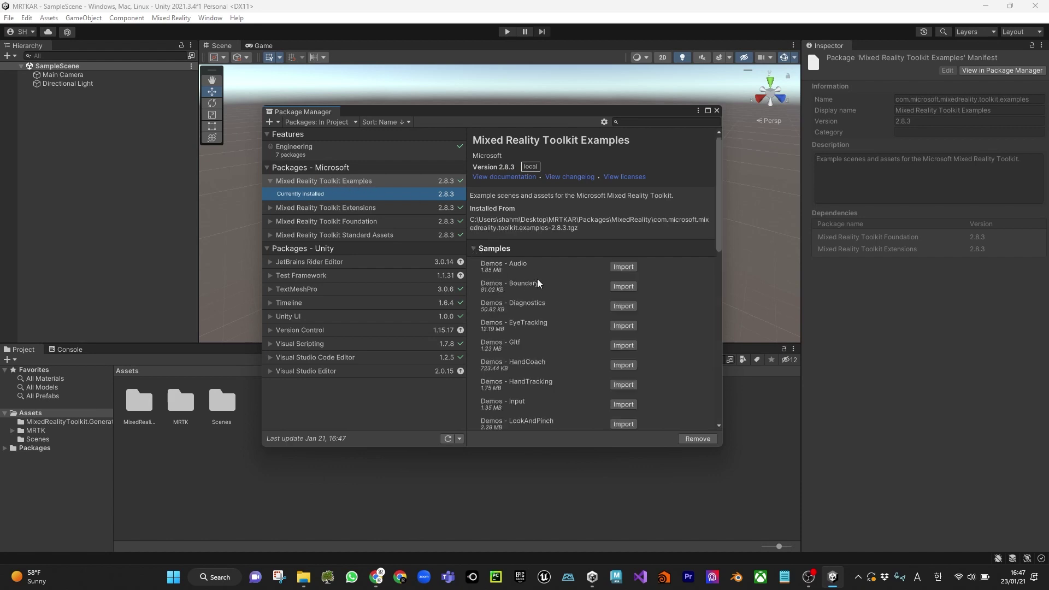
scroll(550, 281, down, 10)
scroll(551, 295, down, 5)
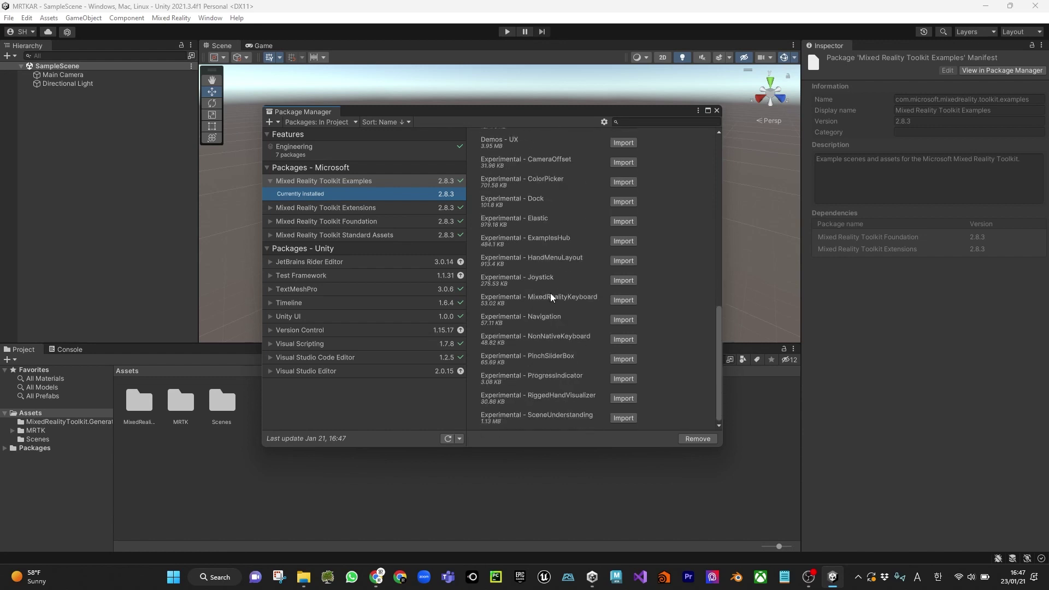
scroll(551, 296, up, 8)
scroll(553, 306, up, 2)
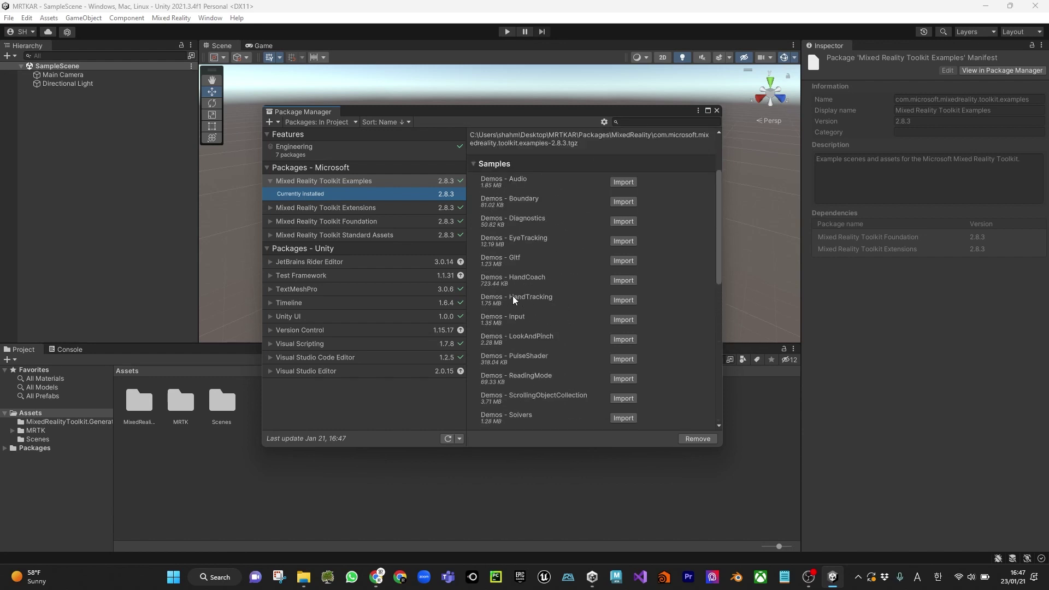
click(624, 300)
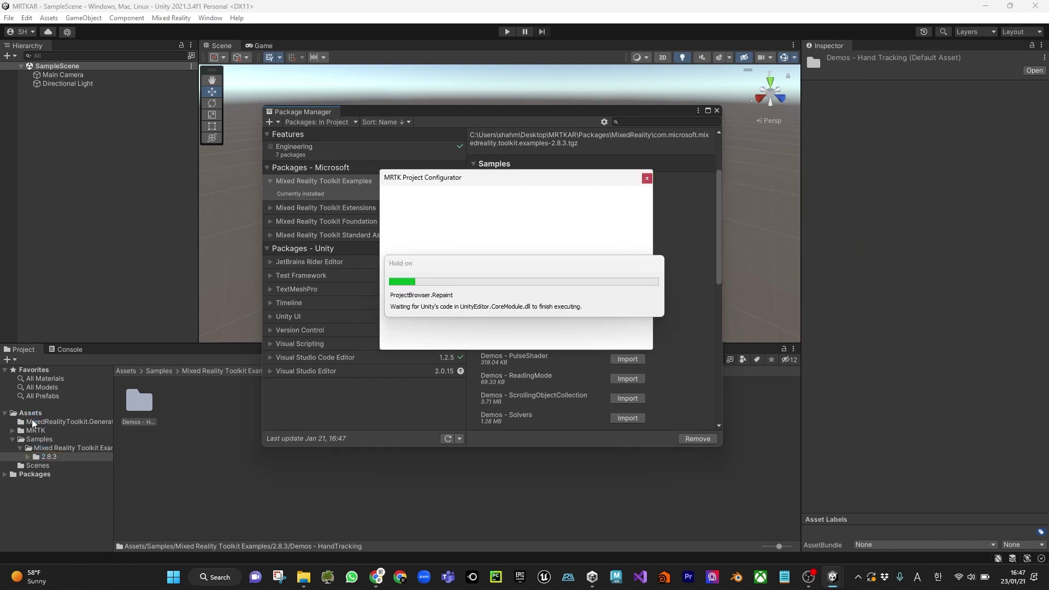
click(647, 178)
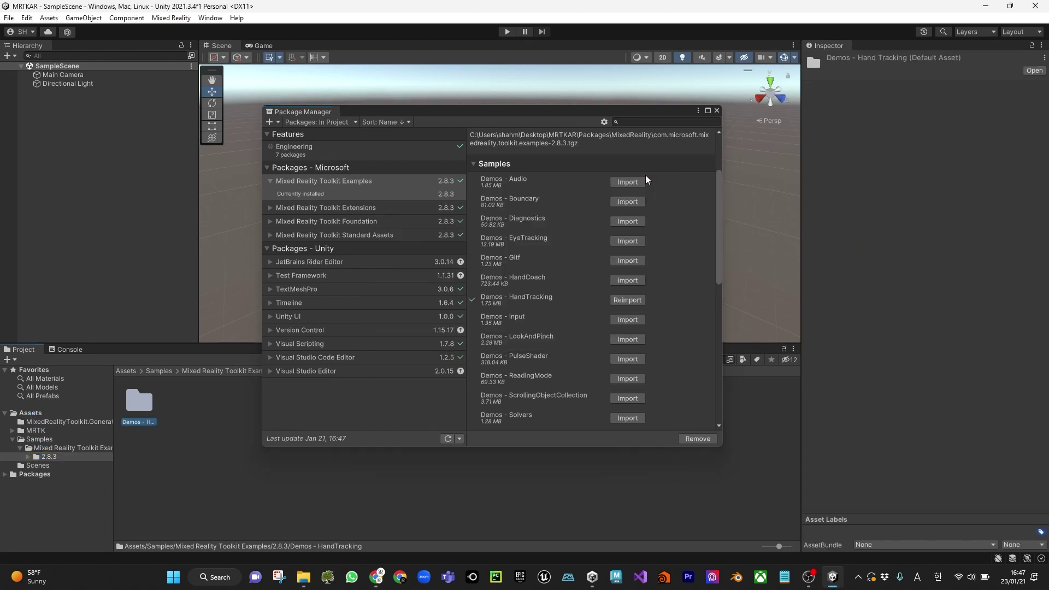
click(716, 112)
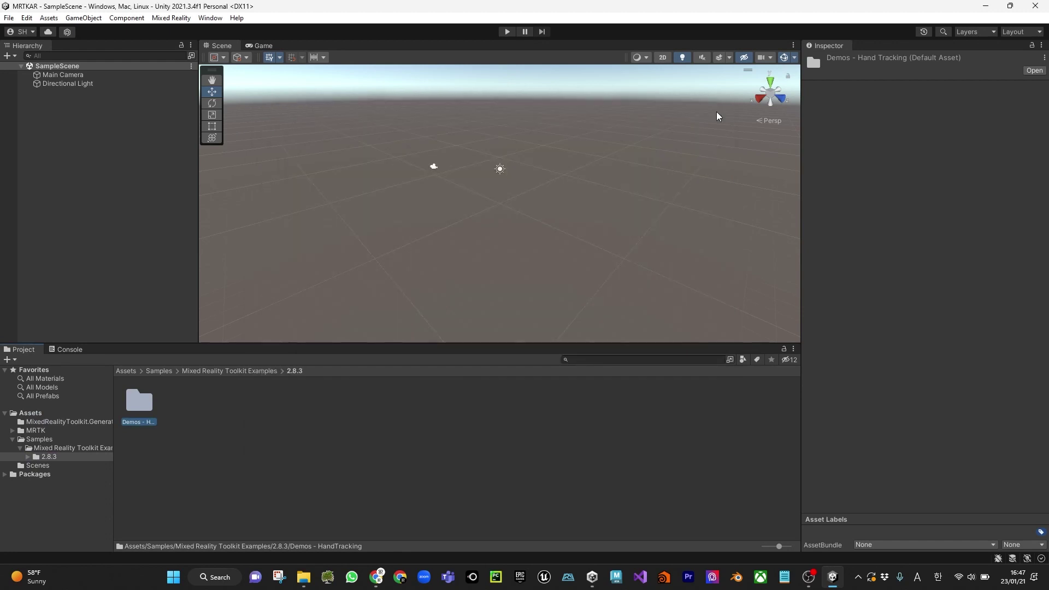
Show 2.8.3 > Demos - HandTracking > Scenes as a list and select HandInteractionExamples.
click(28, 458)
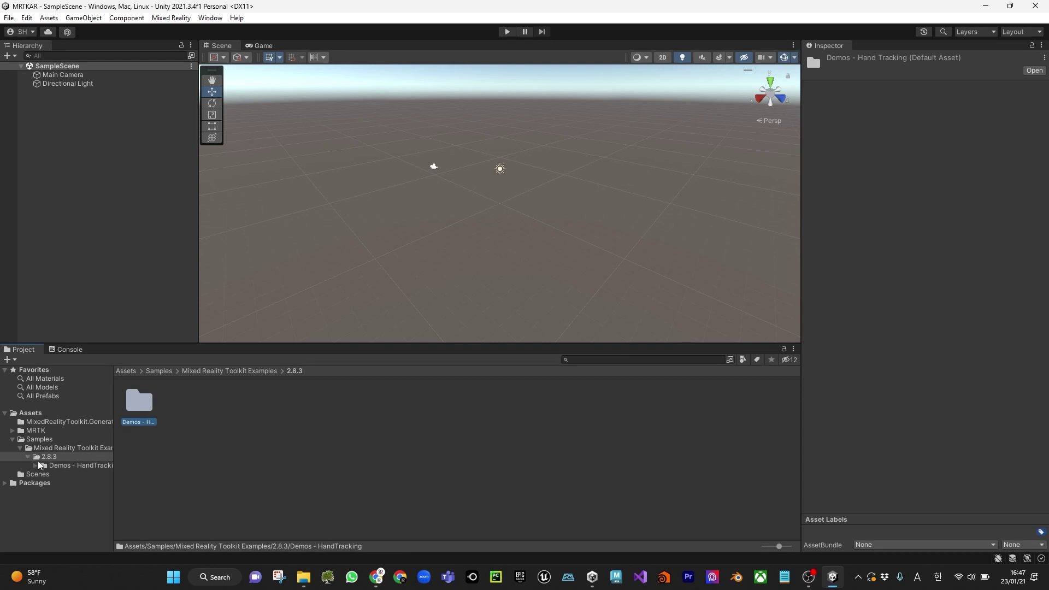
click(36, 466)
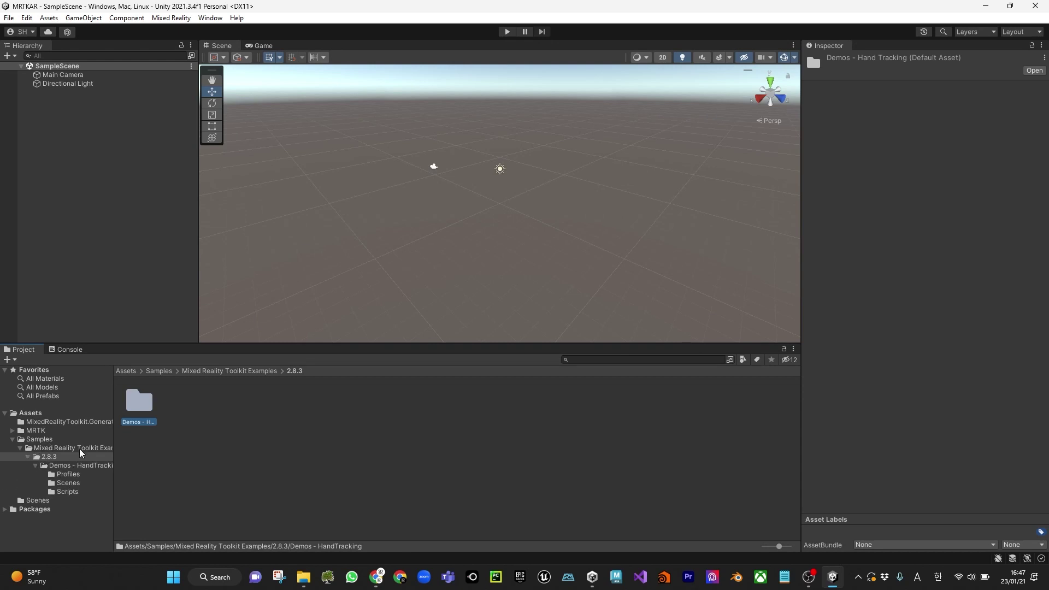
click(69, 483)
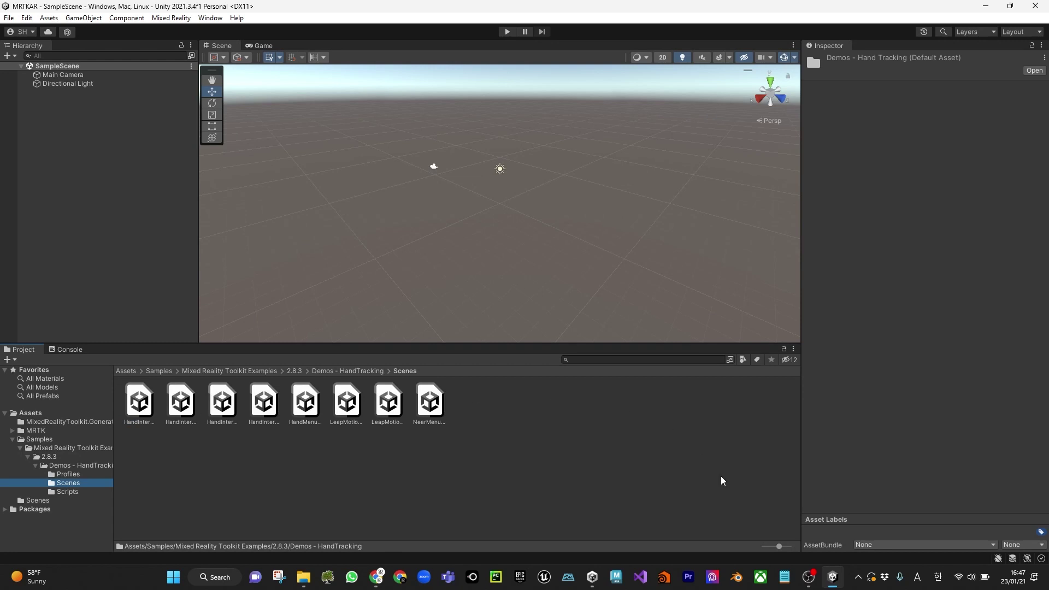
drag(782, 547, 764, 547)
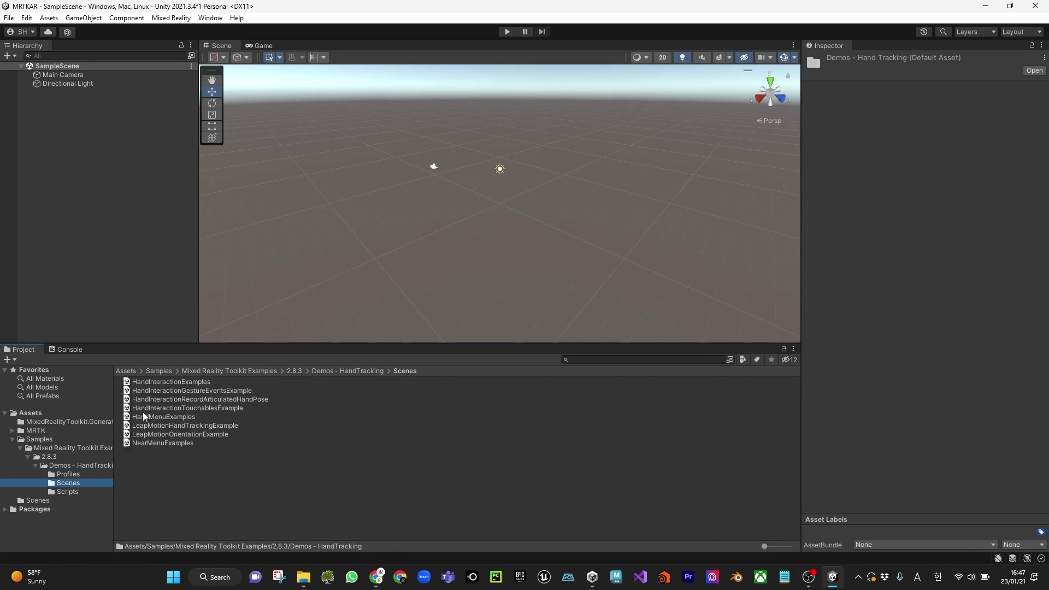
click(160, 383)
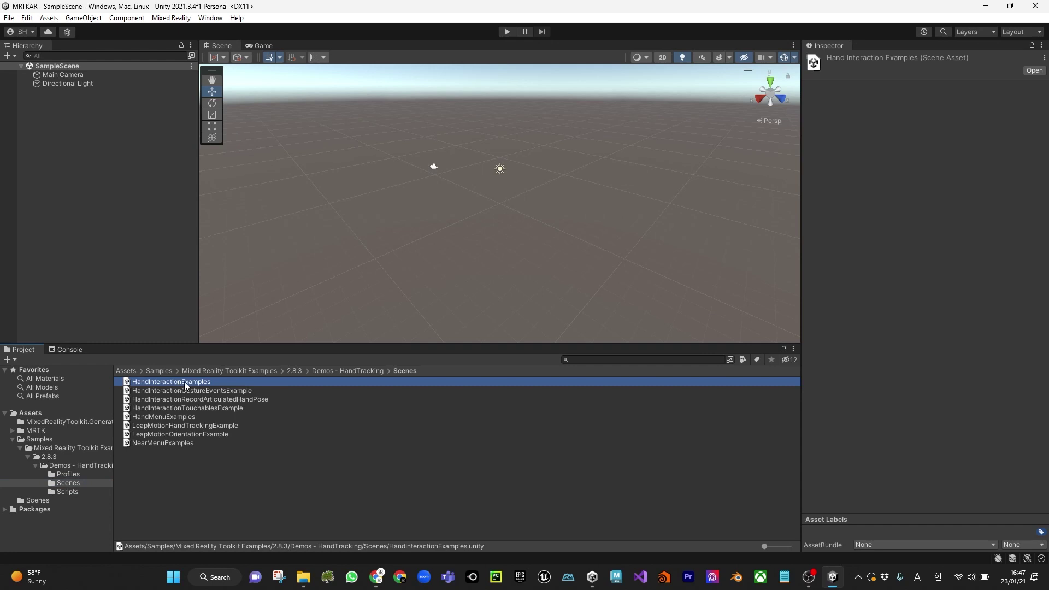
Open the HandInteractionExamples scene and import the TMP Essential Resources, then close the importer.
double_click(184, 382)
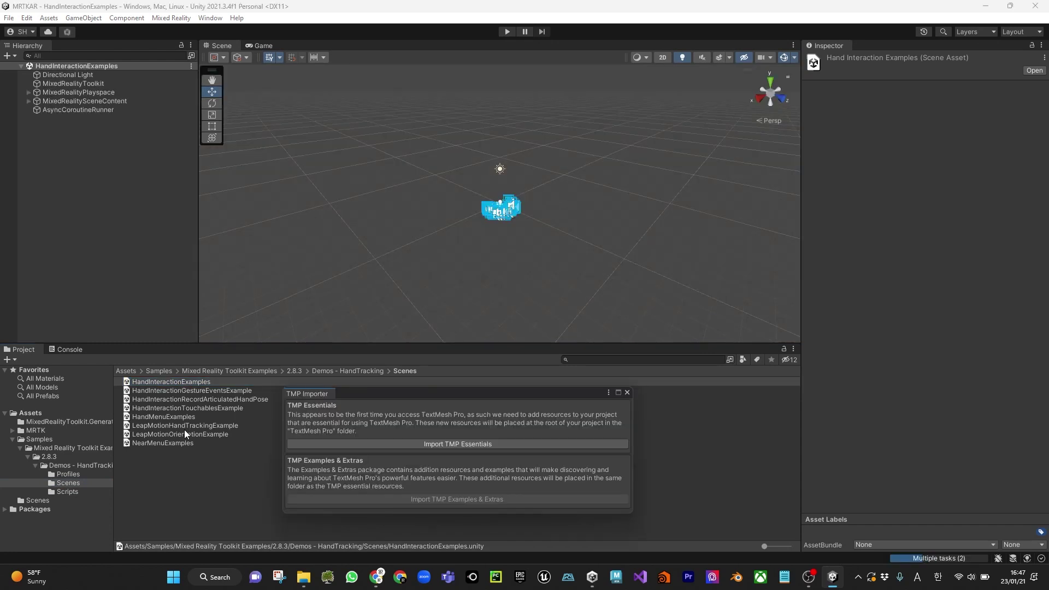
click(453, 445)
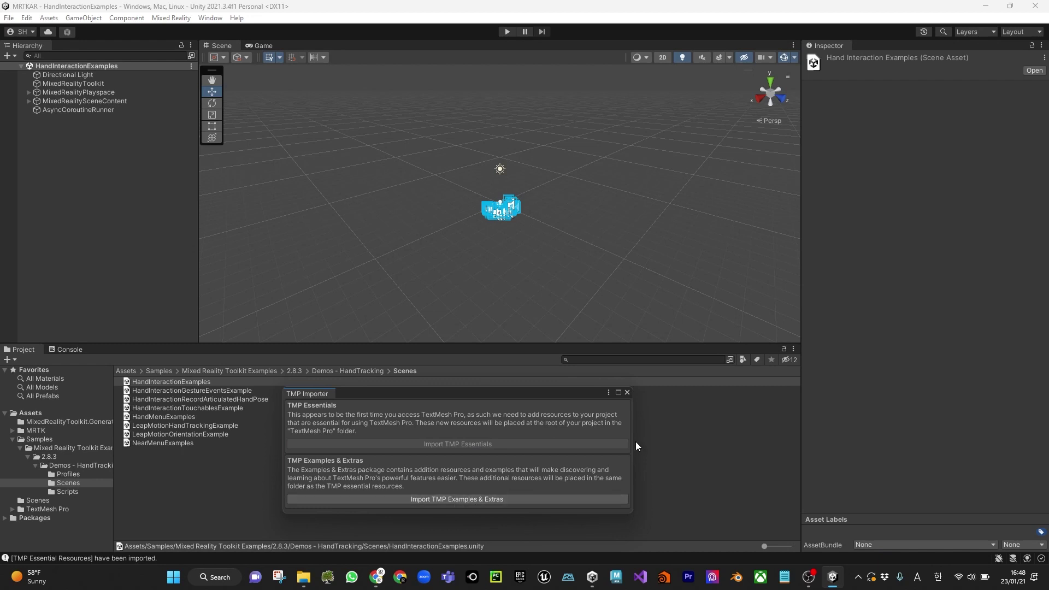
click(627, 392)
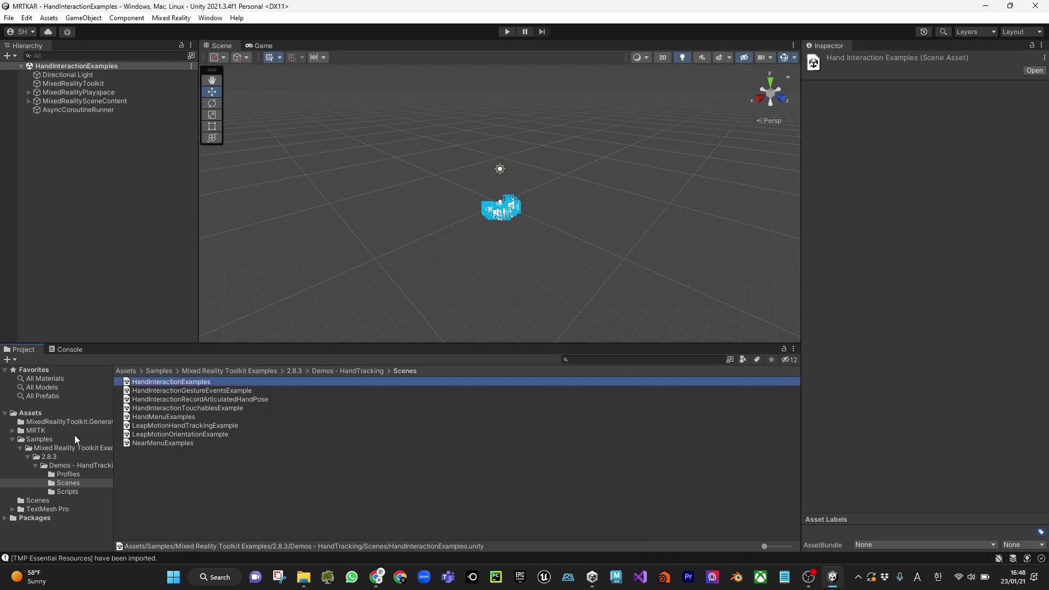
In Assets/Scenes, rename HandInteractionExamples by appending _SH to make HandInteractionExamples_SH.
click(13, 439)
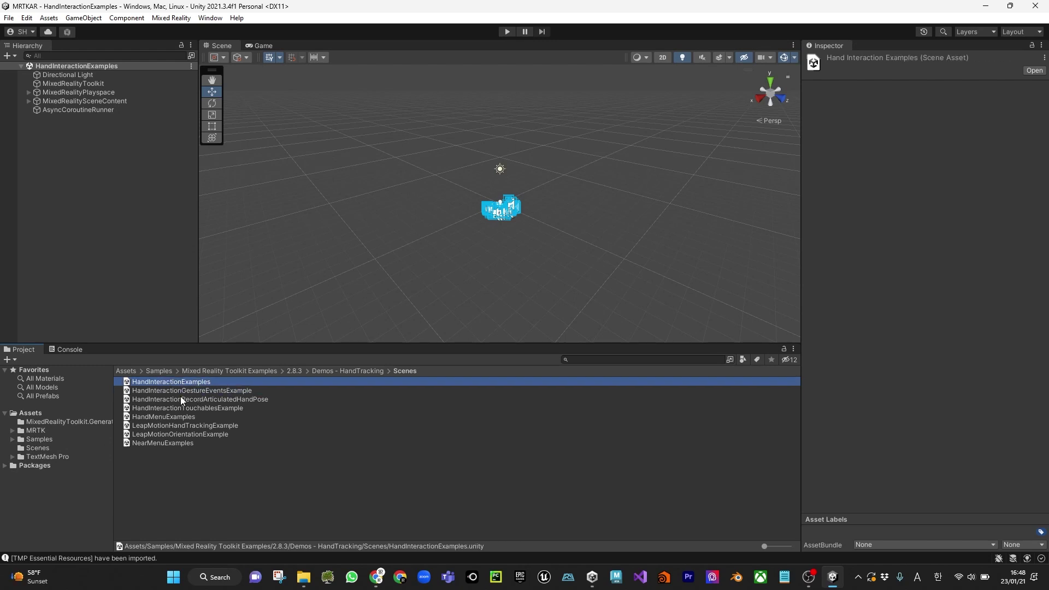
click(38, 448)
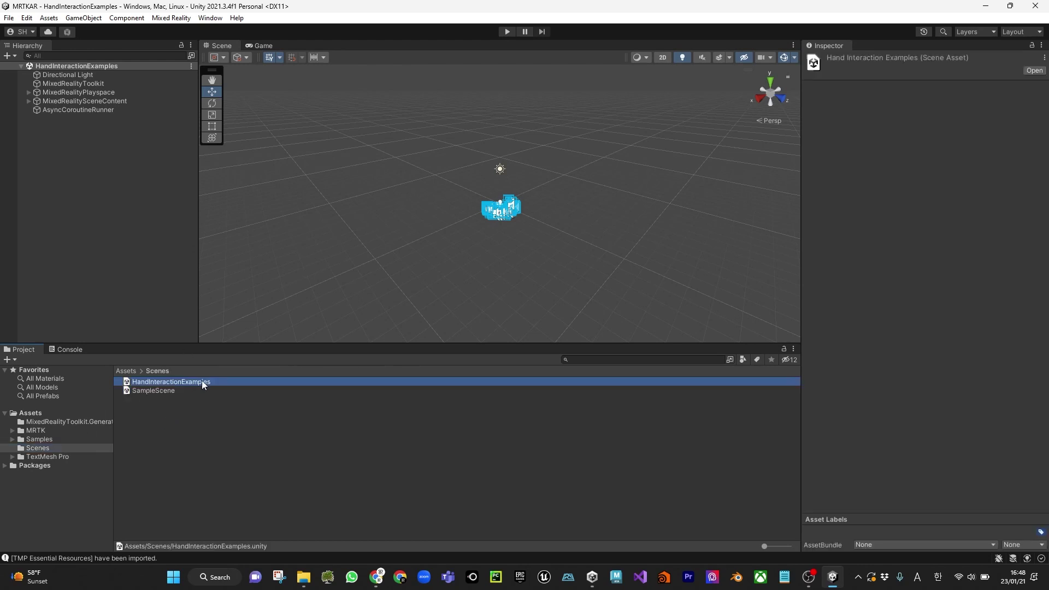
right_click(195, 384)
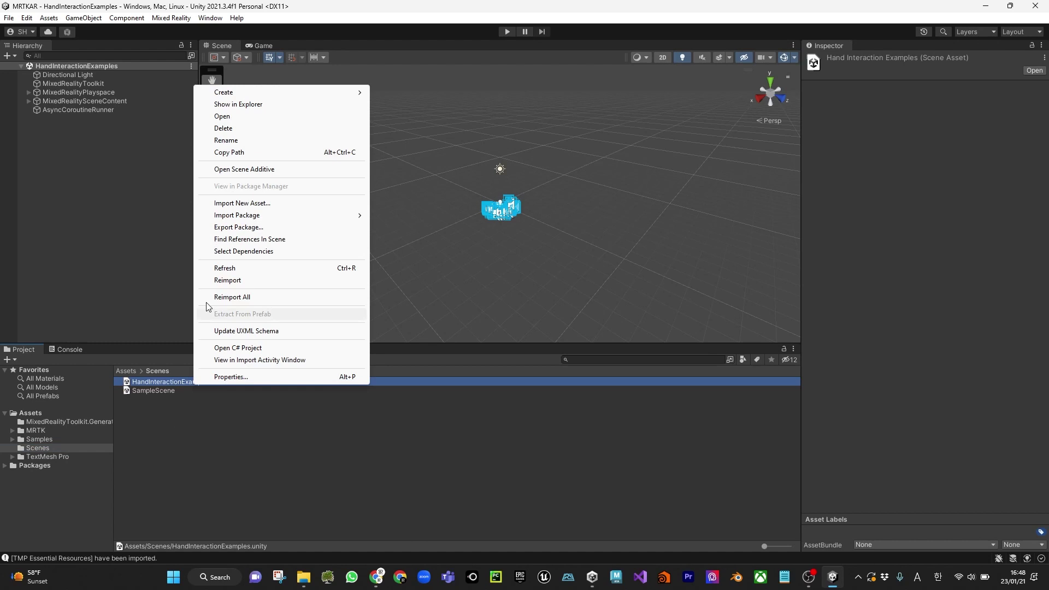
click(226, 140)
click(213, 381)
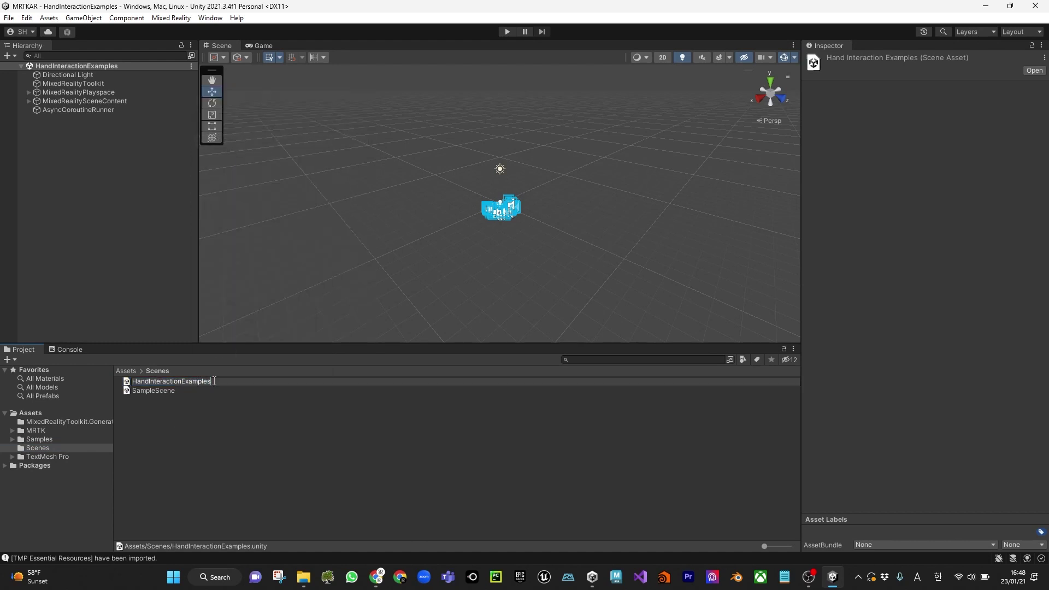
text(_SH)
key(Return)
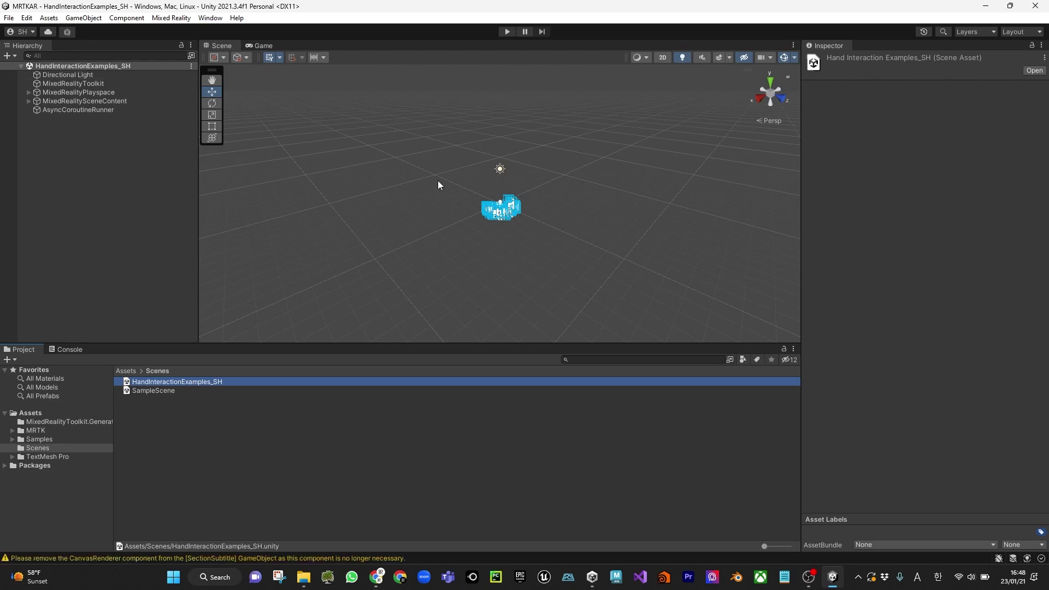
Shrink the 3D Icons size and hide gizmos so the piano and Pan & Zoom panel show clearly.
scroll(403, 225, up, 6)
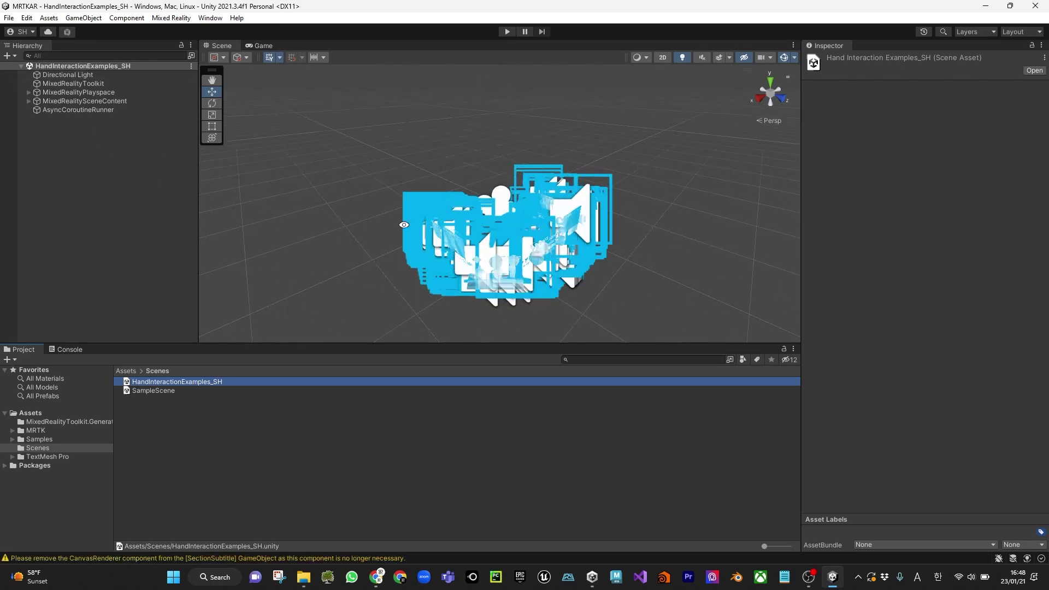
alt+drag(404, 225, 759, 41)
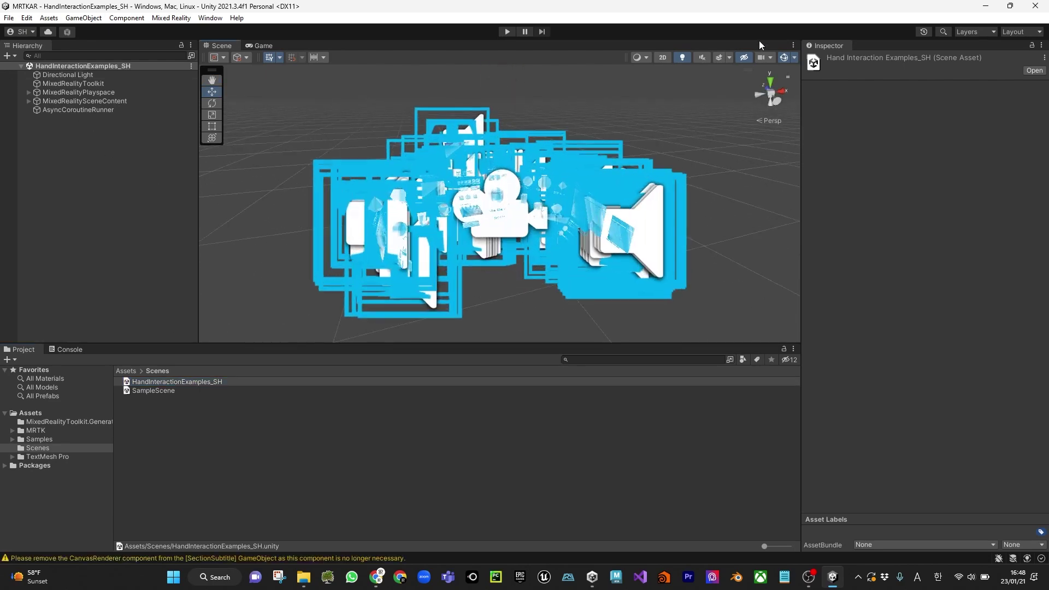
click(794, 57)
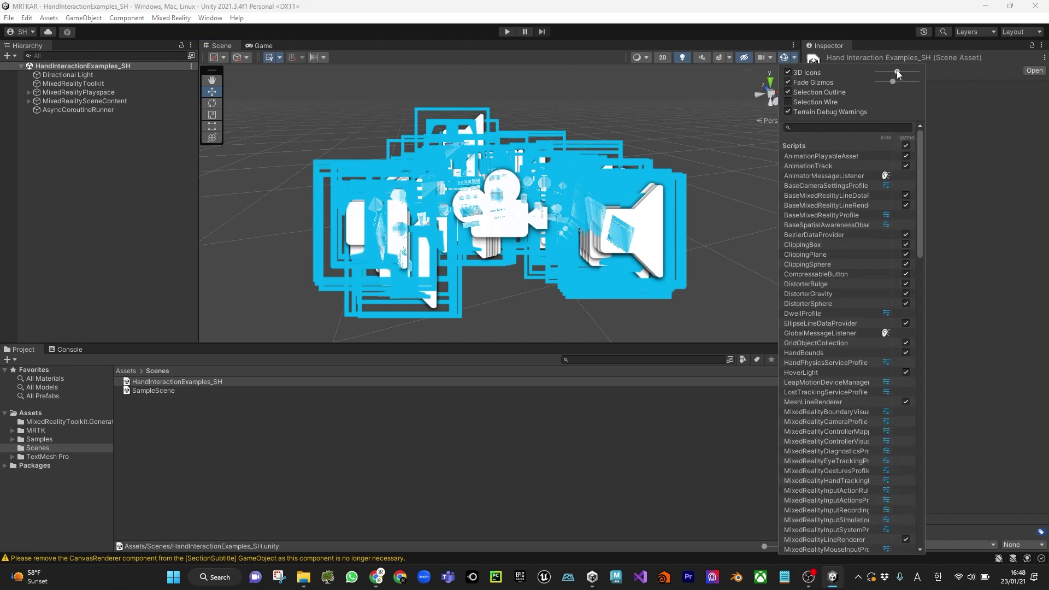
drag(896, 71, 884, 74)
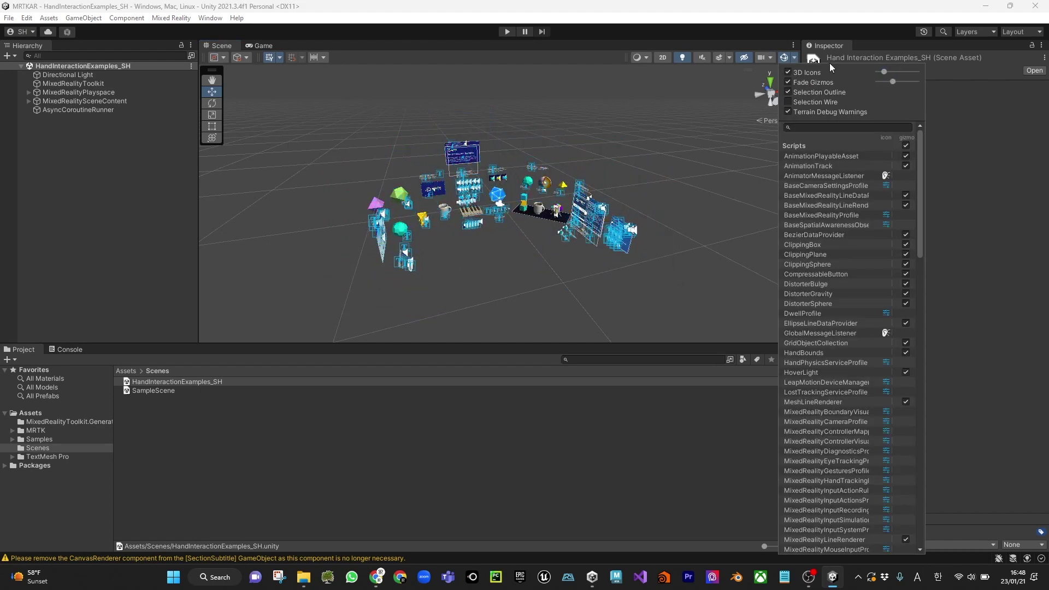
click(785, 58)
alt+drag(602, 248, 362, 228)
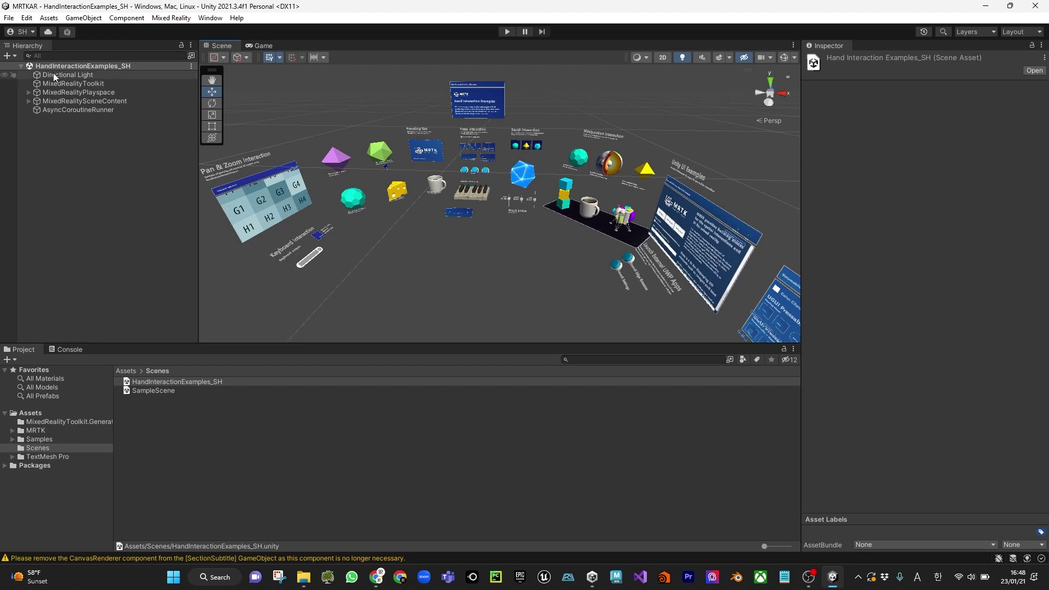
Clone the MixedRealityToolkit's default profile as 'SH MixedRealityToolkitConfigurationProfile'.
click(76, 85)
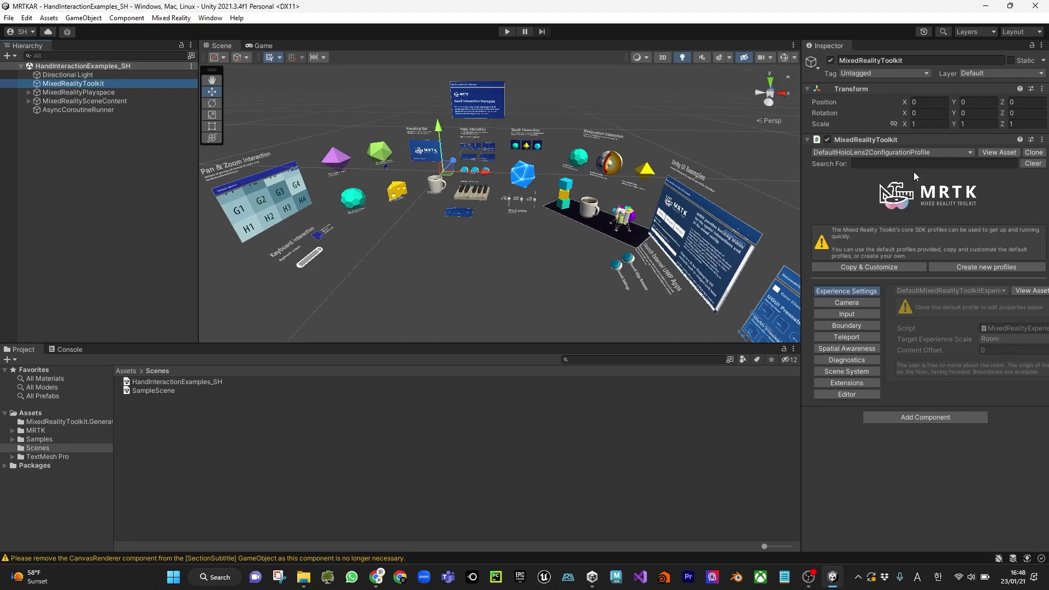
drag(802, 211, 692, 216)
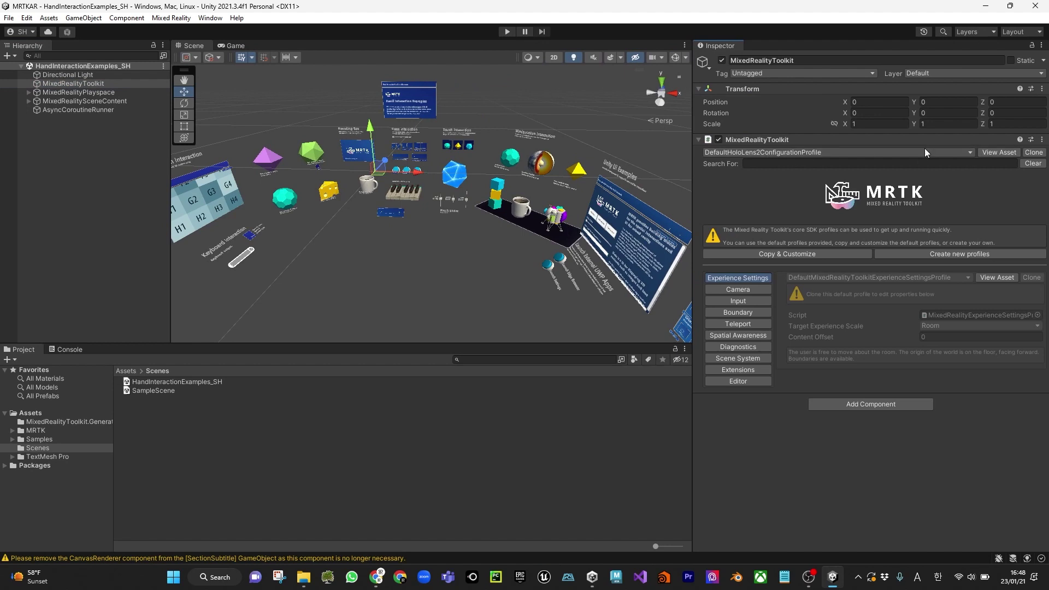
click(1034, 152)
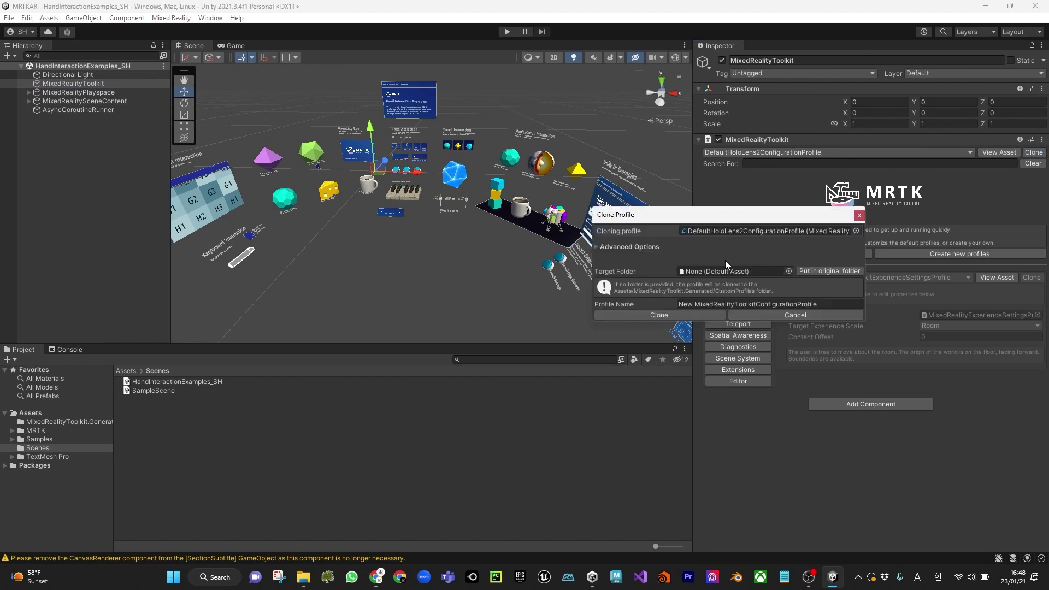
click(690, 304)
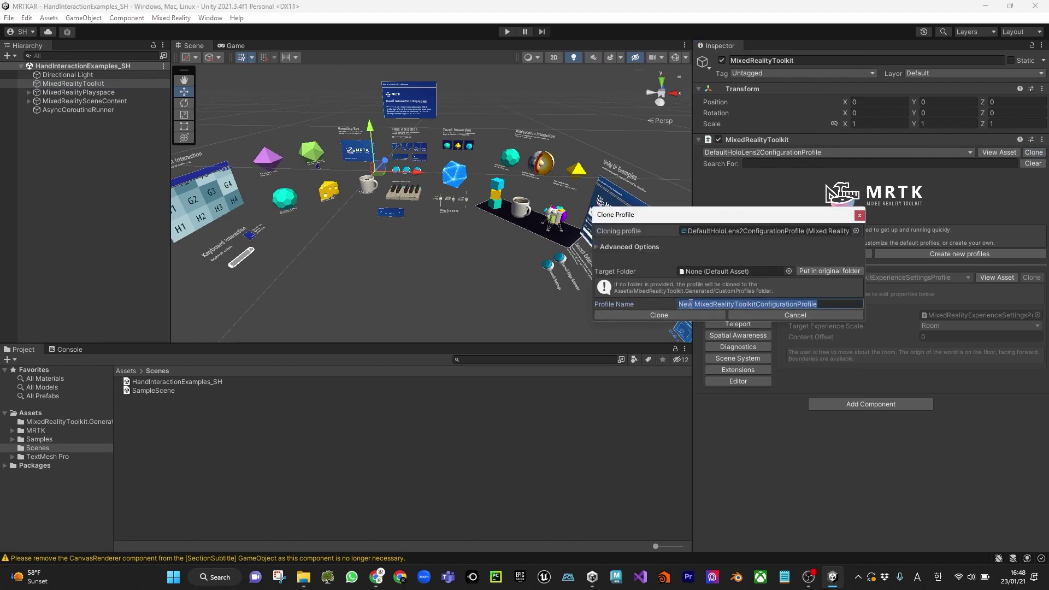
click(692, 304)
text(SH)
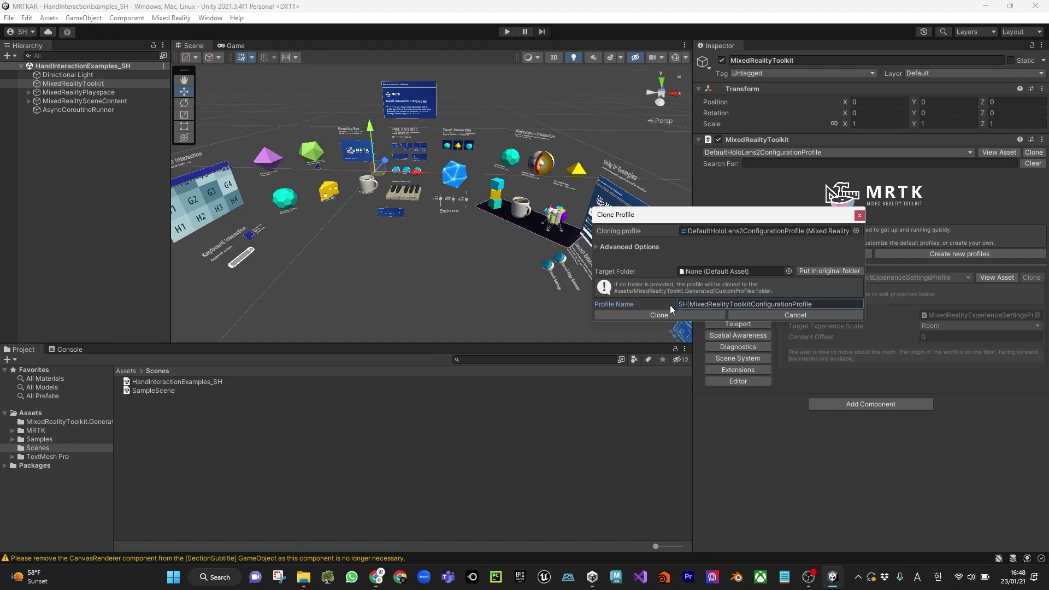
click(717, 315)
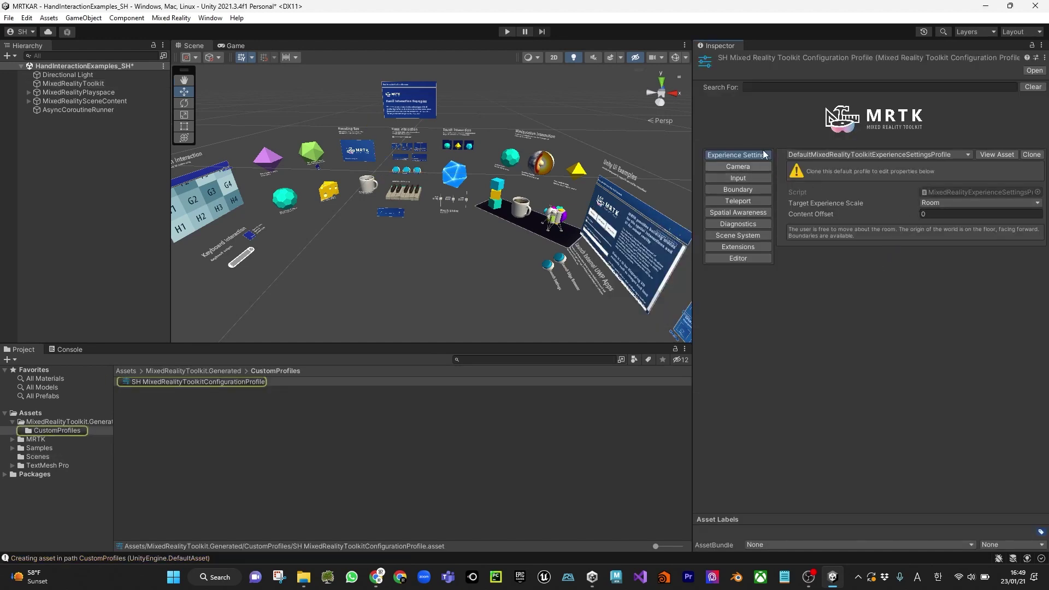
Clone the default camera profile as 'SH MixedRealityCameraProfile'.
click(735, 167)
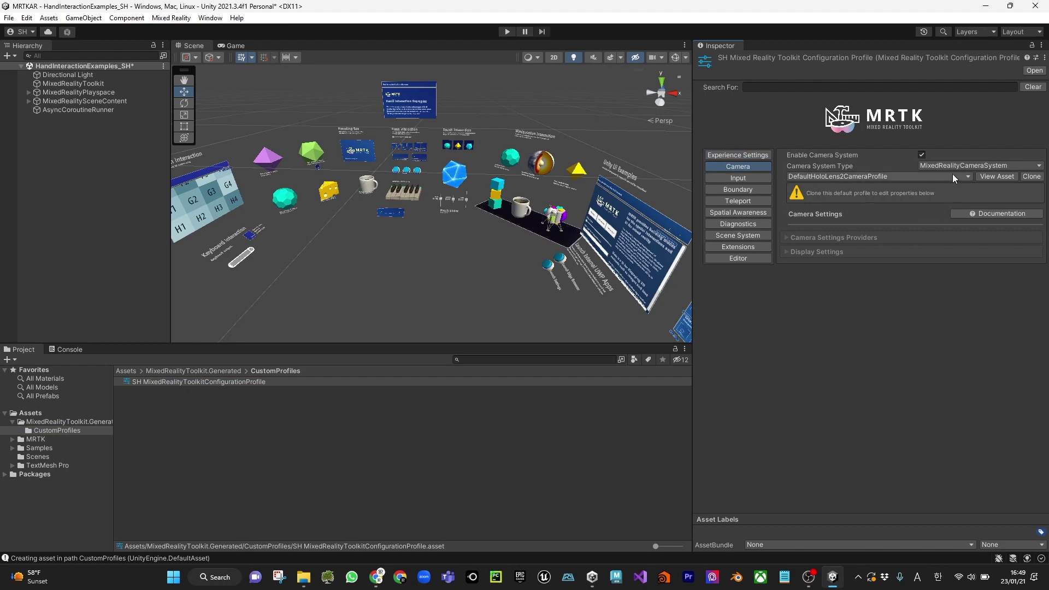
click(1032, 176)
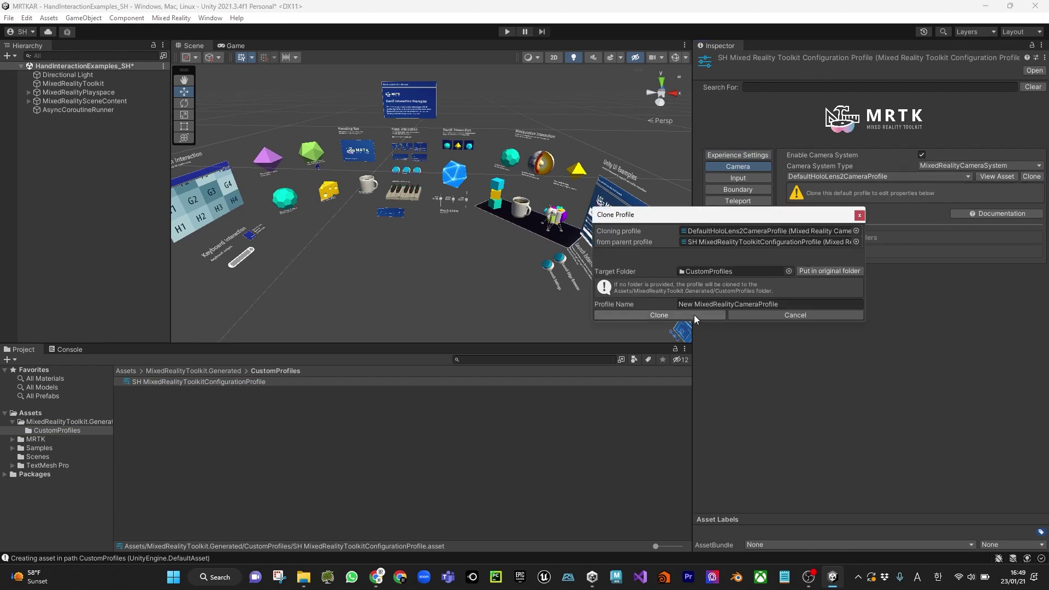
key(Tab)
key(Home)
key(Delete)
key(Delete)
key(Delete)
key(Delete)
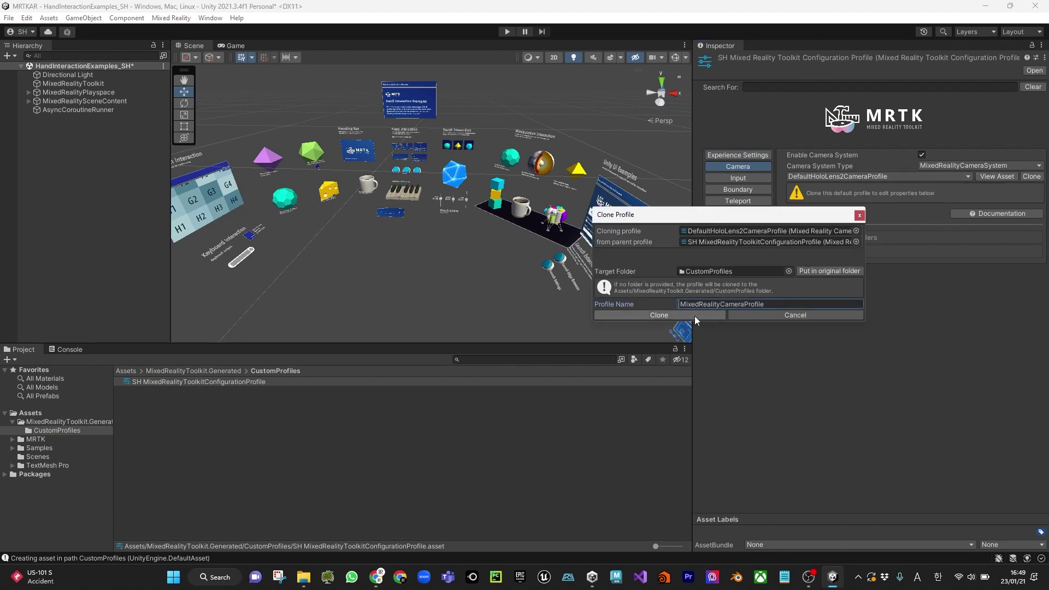
text(SH)
click(684, 316)
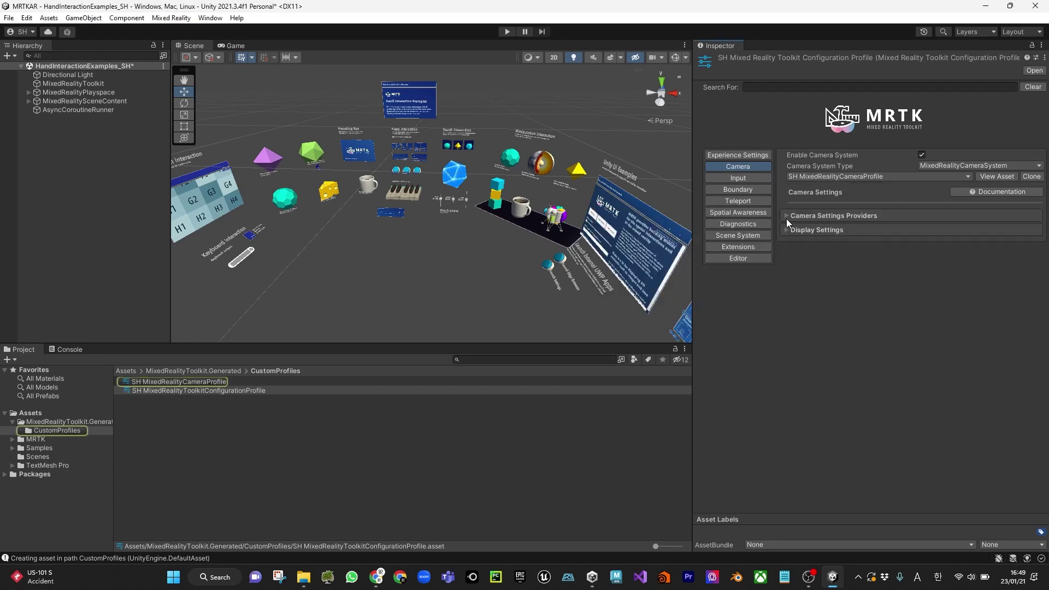
Add a camera settings provider of type UnityARCameraSettings to the camera profile.
click(785, 216)
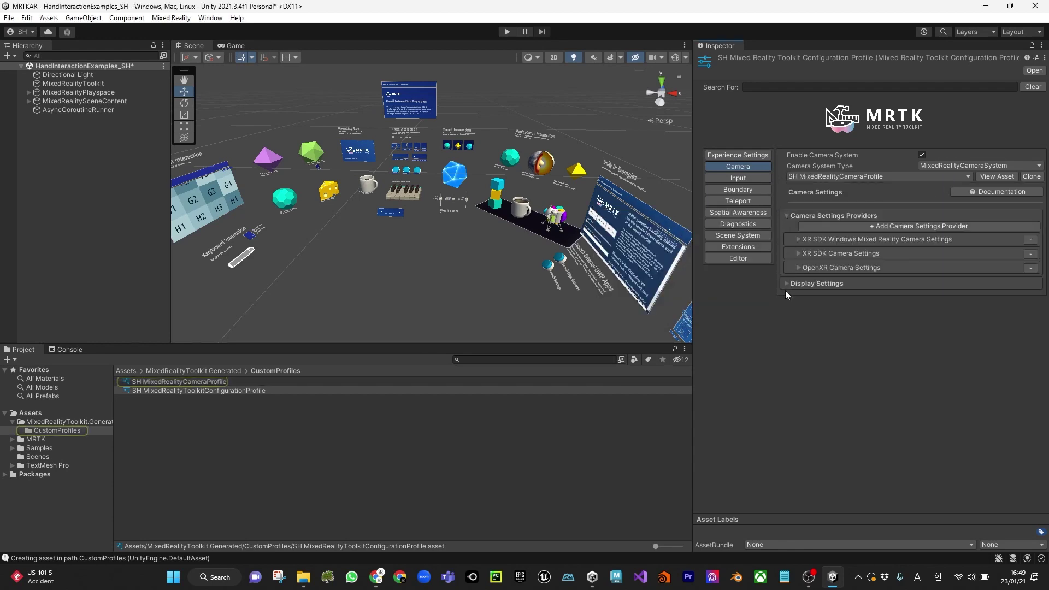
click(893, 225)
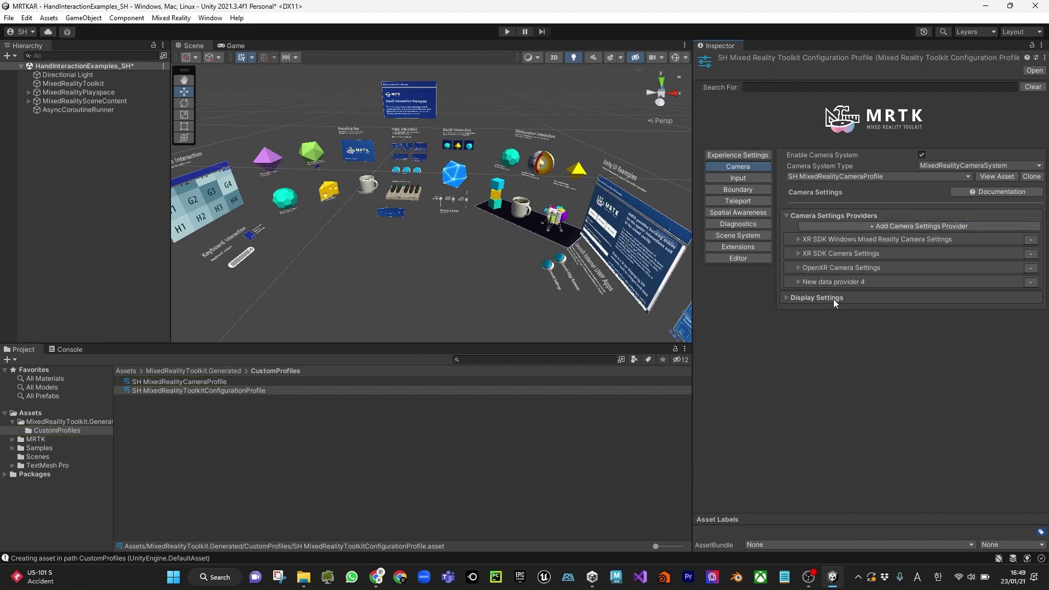
click(798, 282)
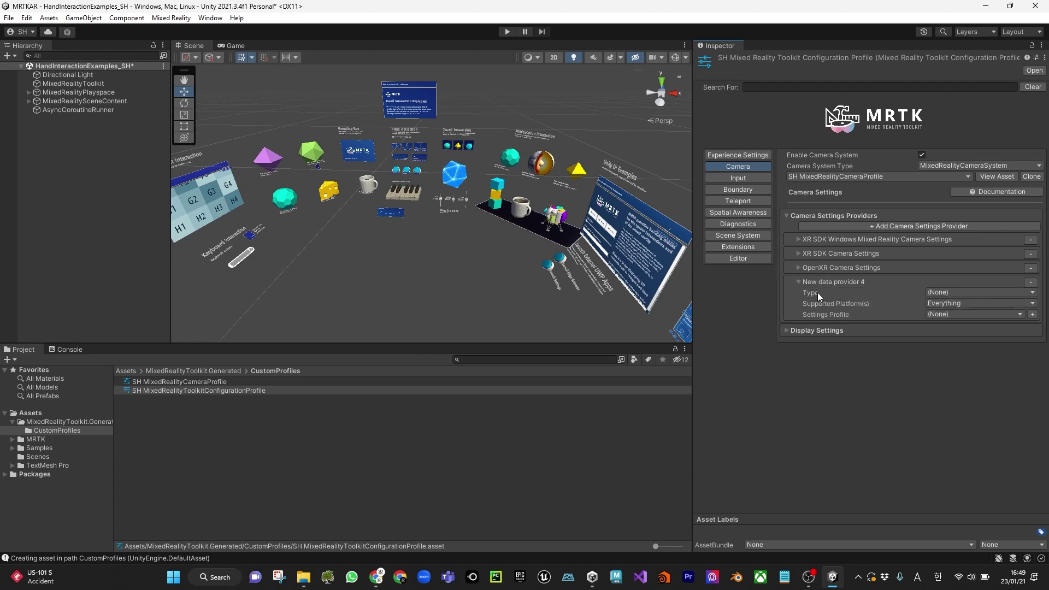
click(1034, 294)
mouse_move(863, 306)
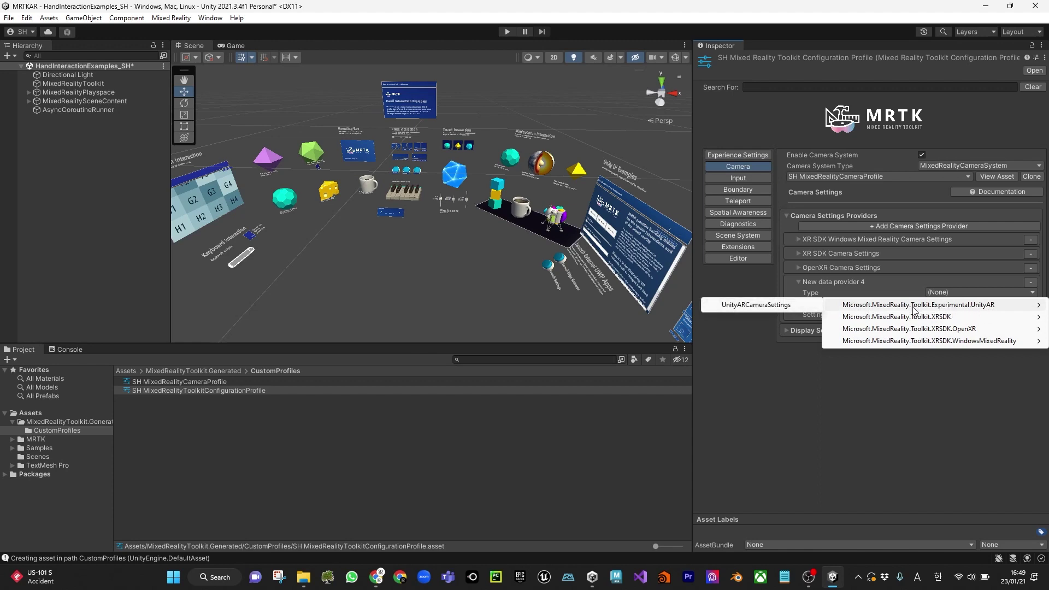
click(740, 304)
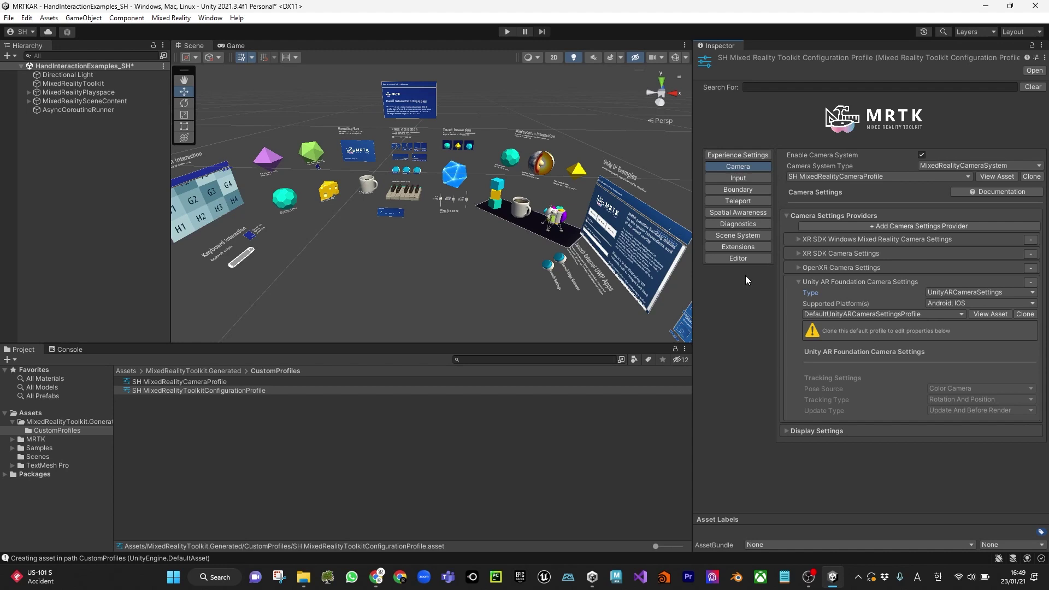
Disable the Diagnostics System and dock the Game view beside the Project window.
click(735, 226)
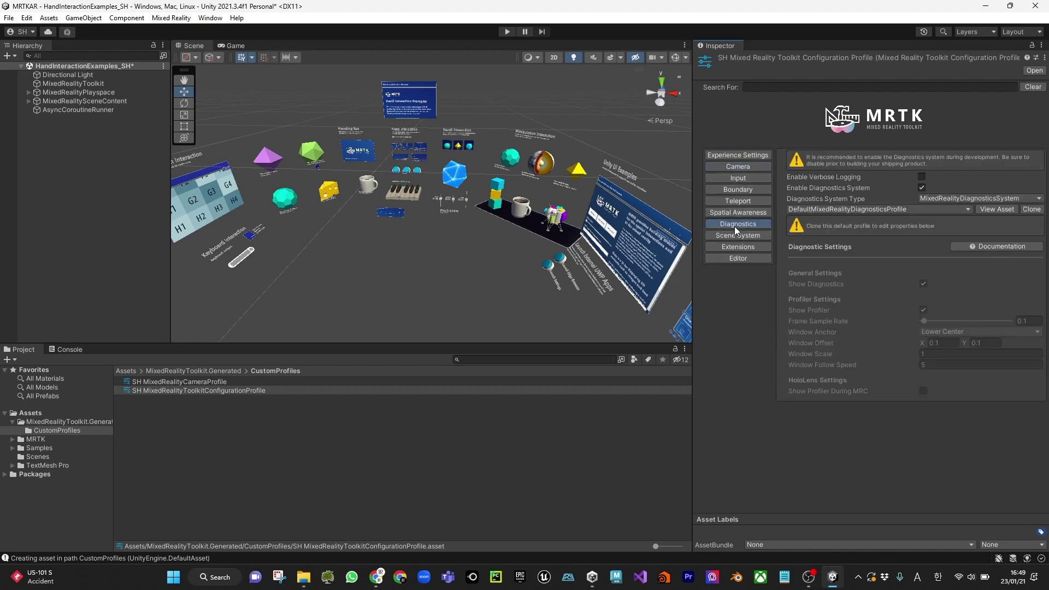
click(922, 188)
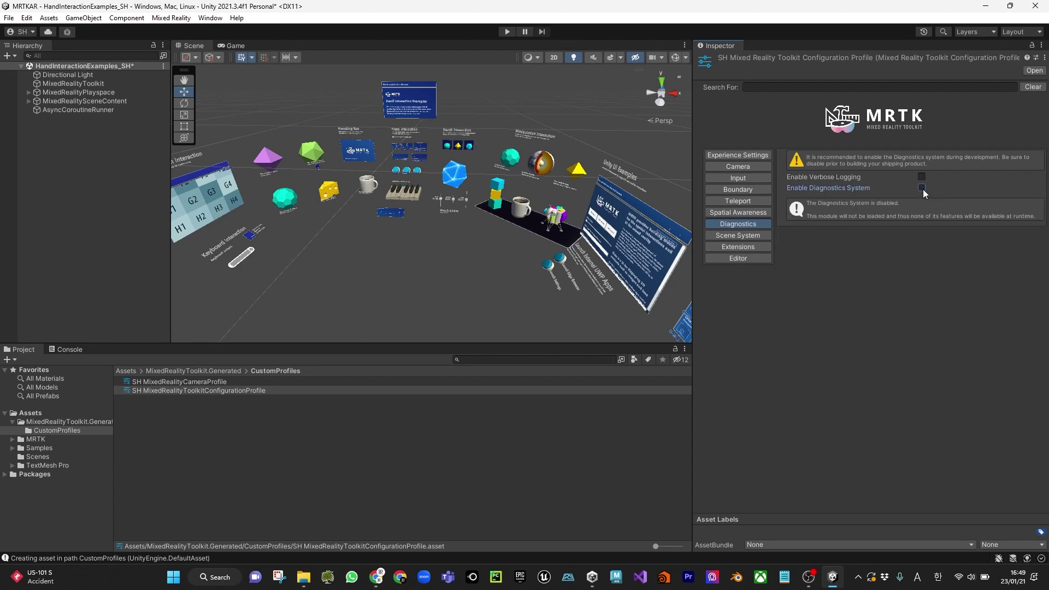
drag(690, 203, 796, 203)
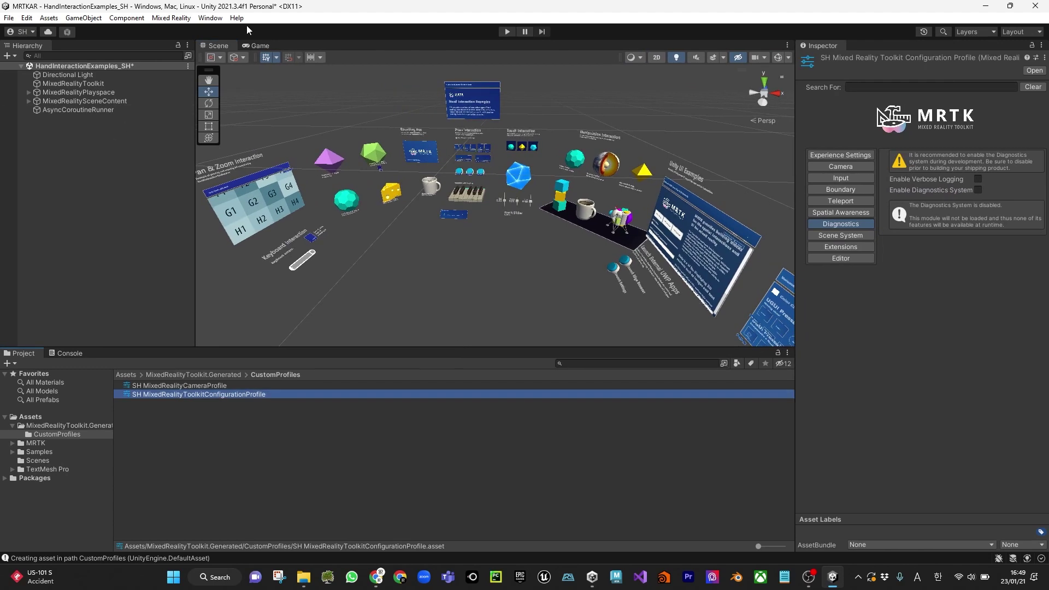
drag(255, 46, 566, 350)
drag(625, 469, 732, 442)
scroll(533, 208, up, 2)
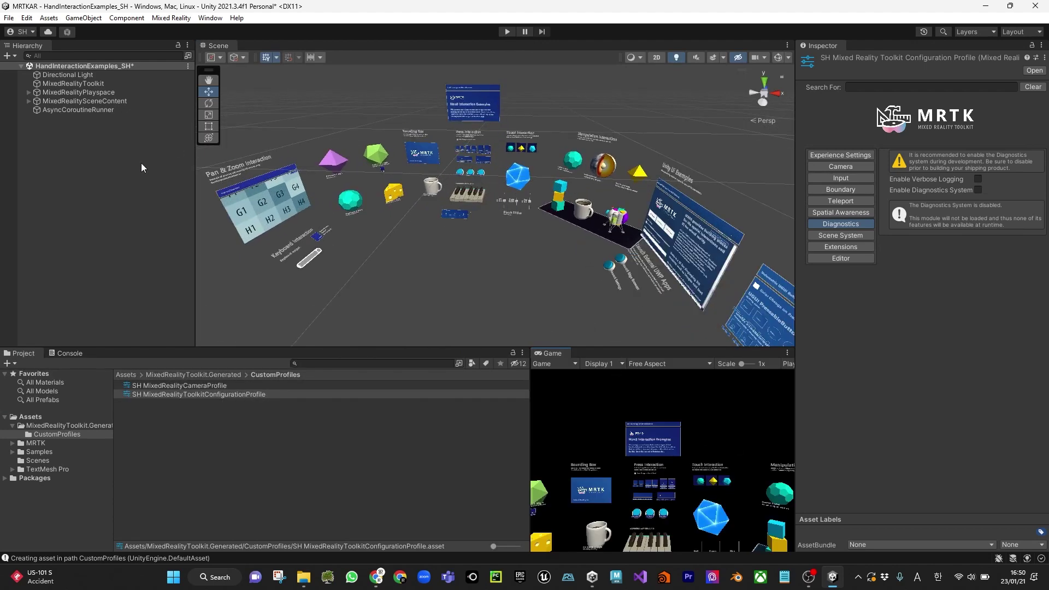
Search 'AR' in the Unity Registry of Package Manager and install AR Foundation.
click(210, 18)
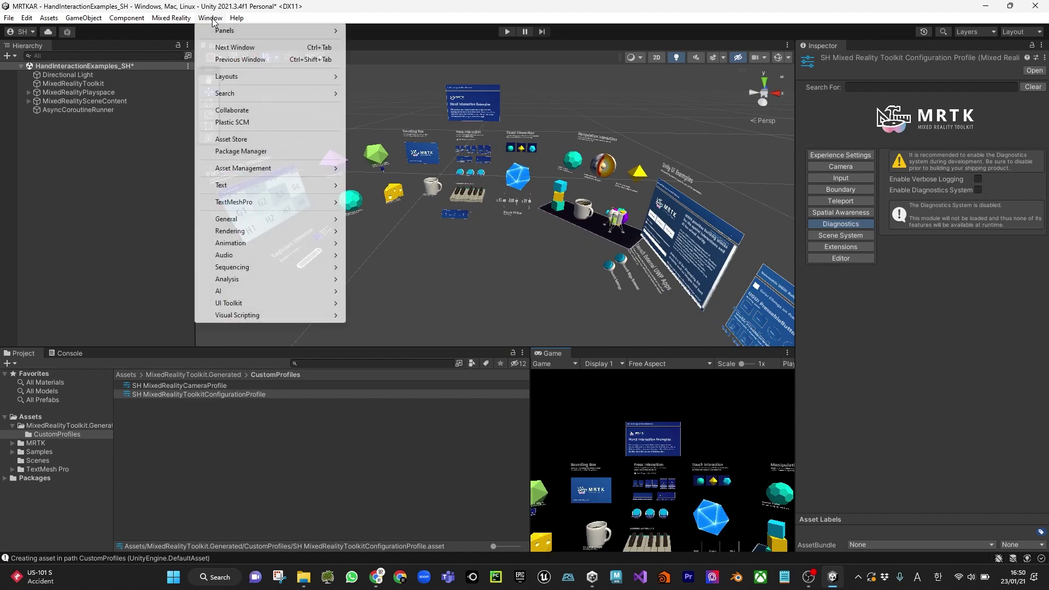
click(241, 151)
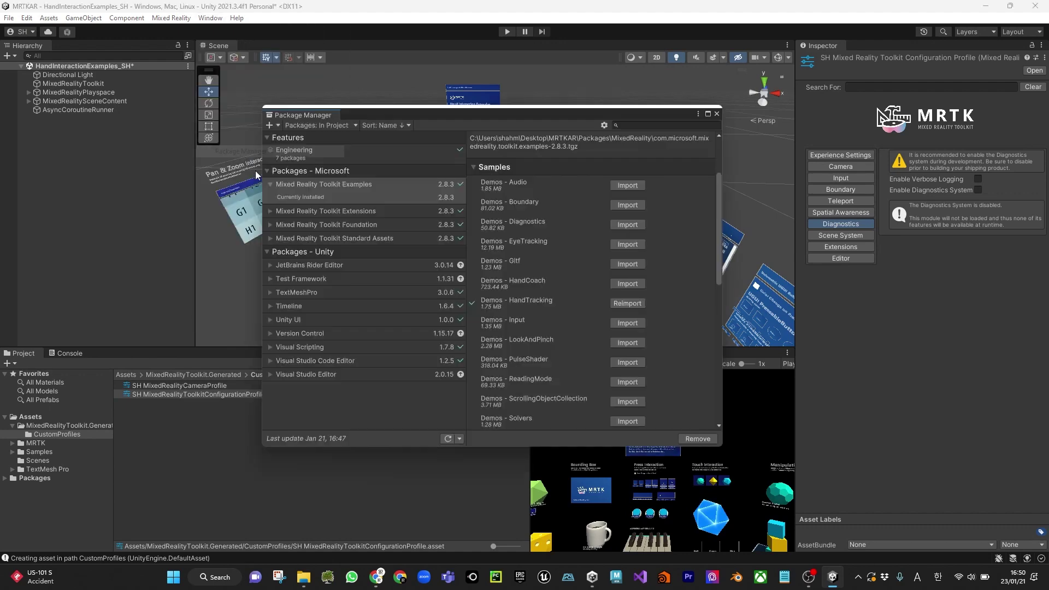
click(298, 124)
click(295, 136)
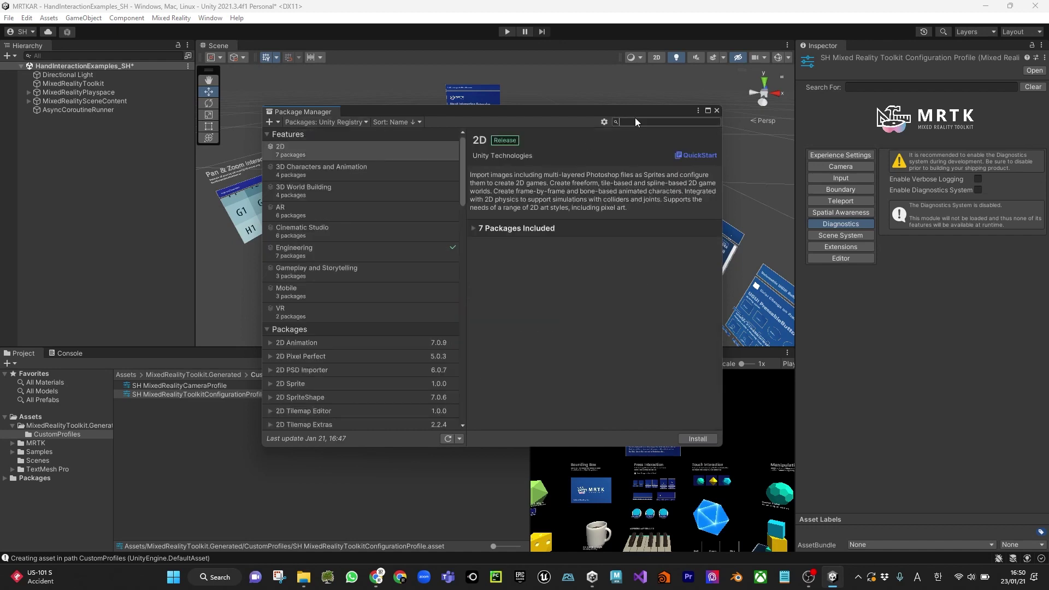
text(AR)
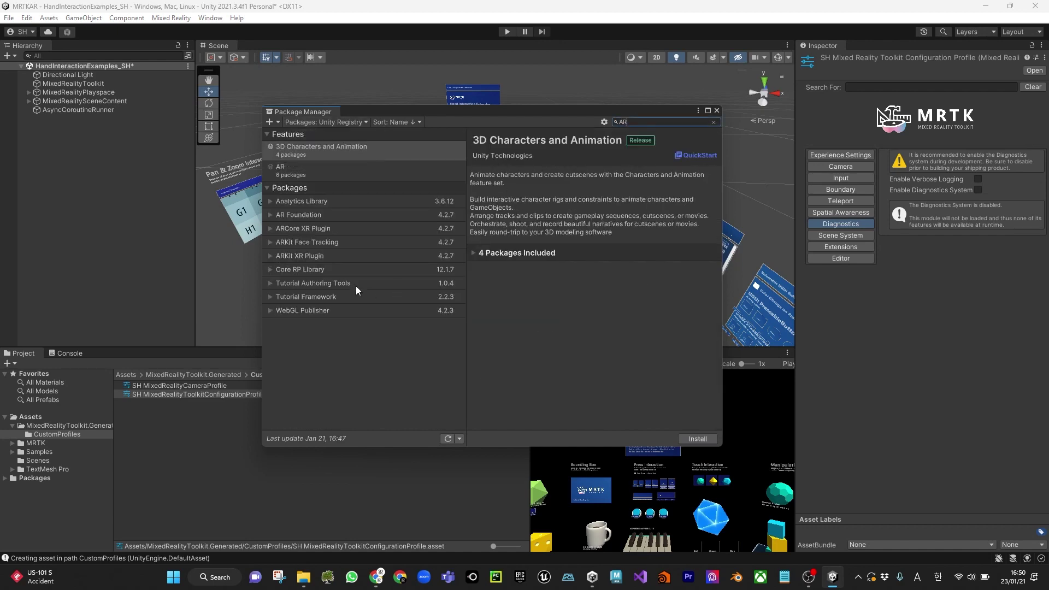
click(302, 213)
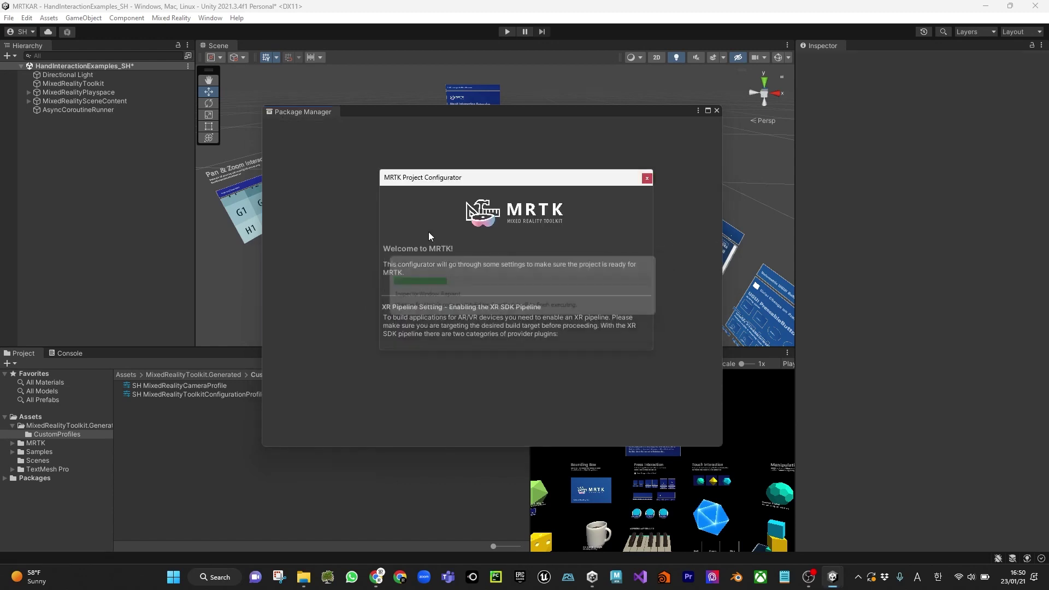
click(646, 179)
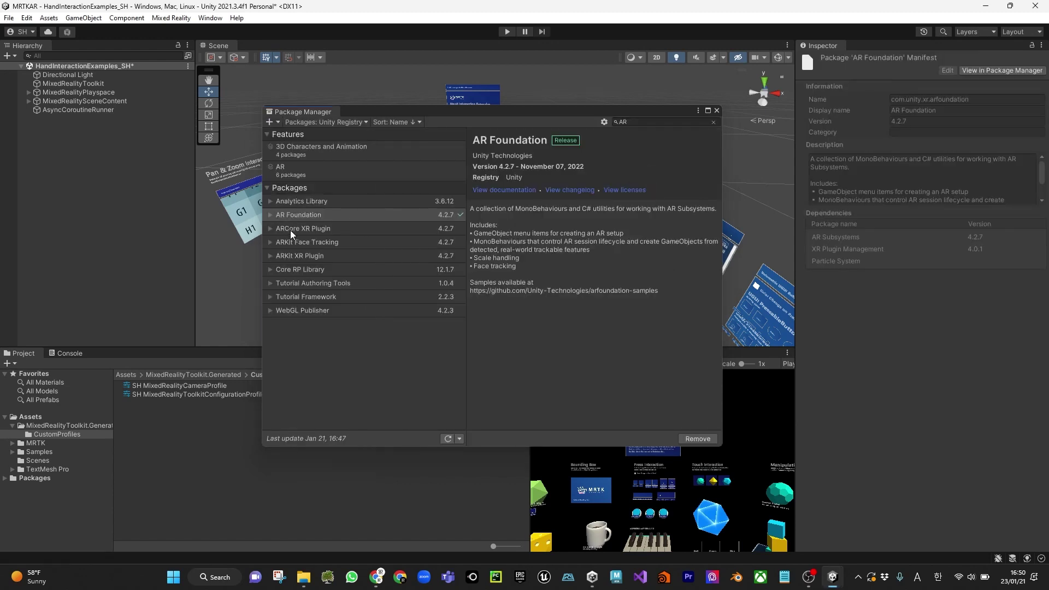
Install the ARCore XR Plugin 4.2.7 and close the Package Manager.
click(321, 229)
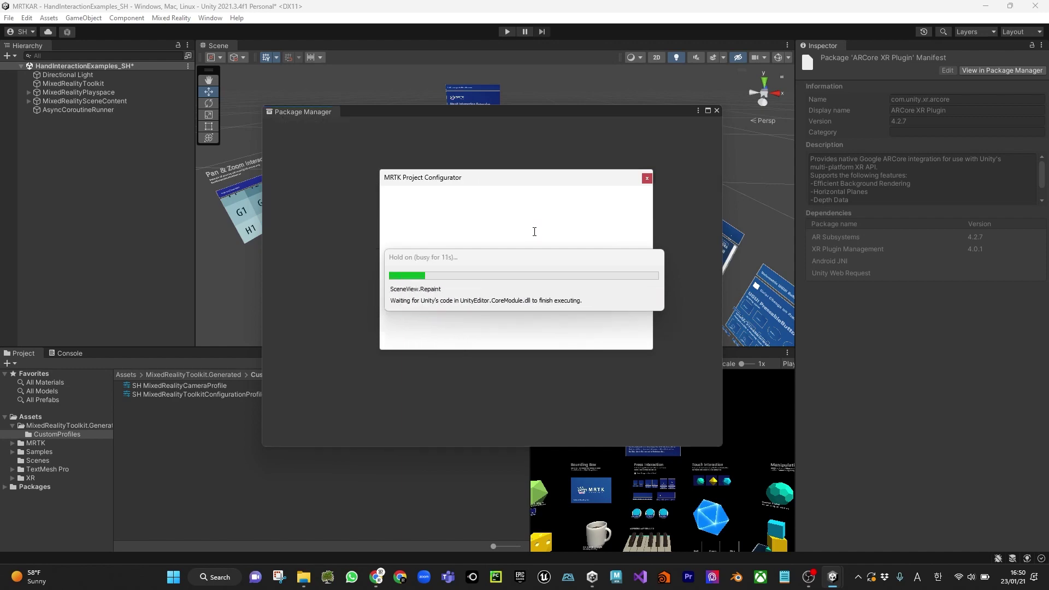
click(647, 178)
click(717, 111)
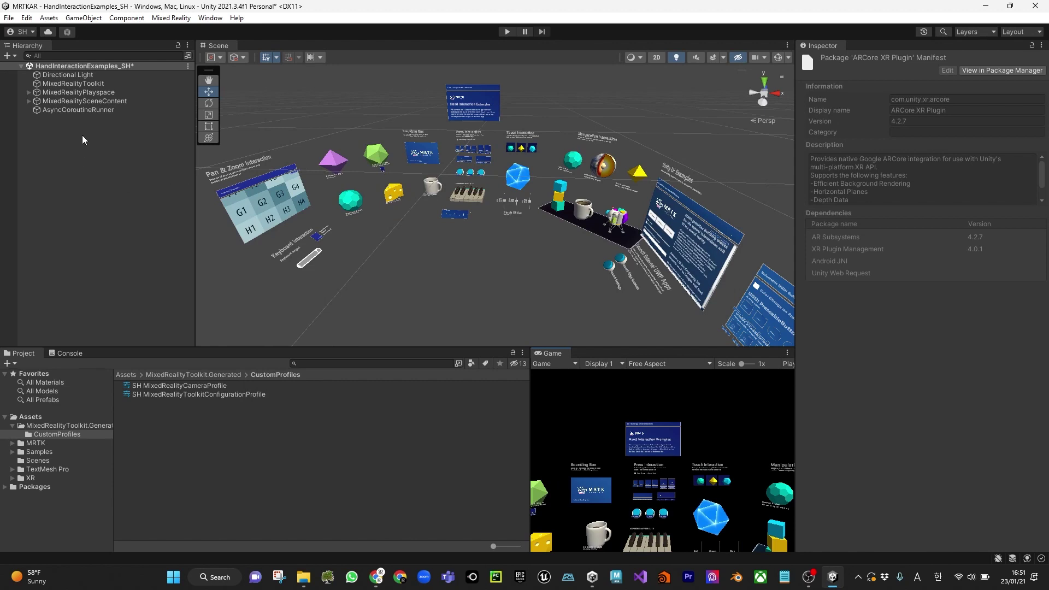
Add an AR Session Origin and an AR Session to the scene hierarchy.
right_click(73, 185)
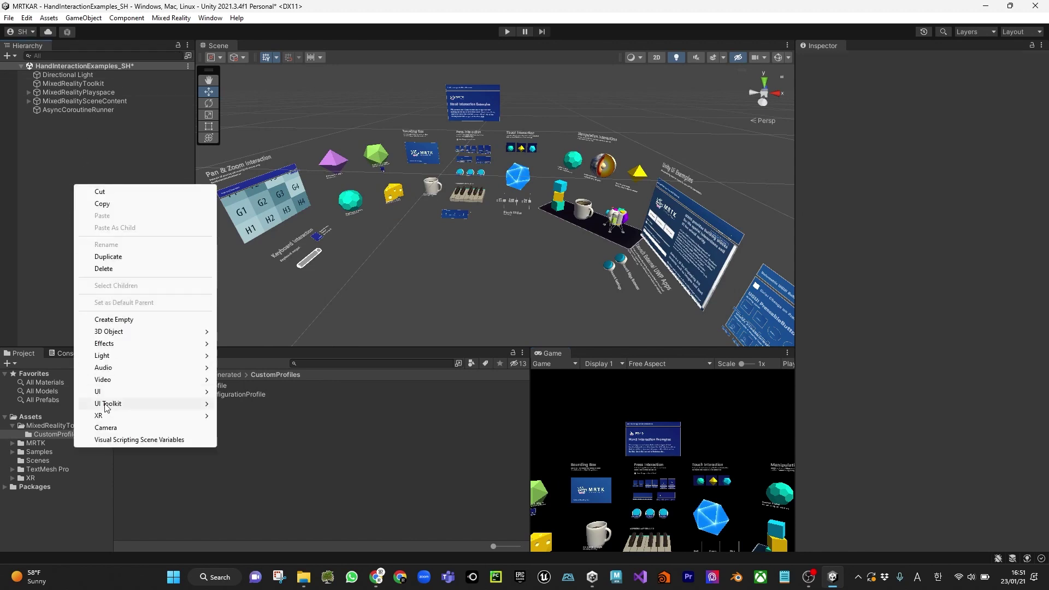
mouse_move(103, 417)
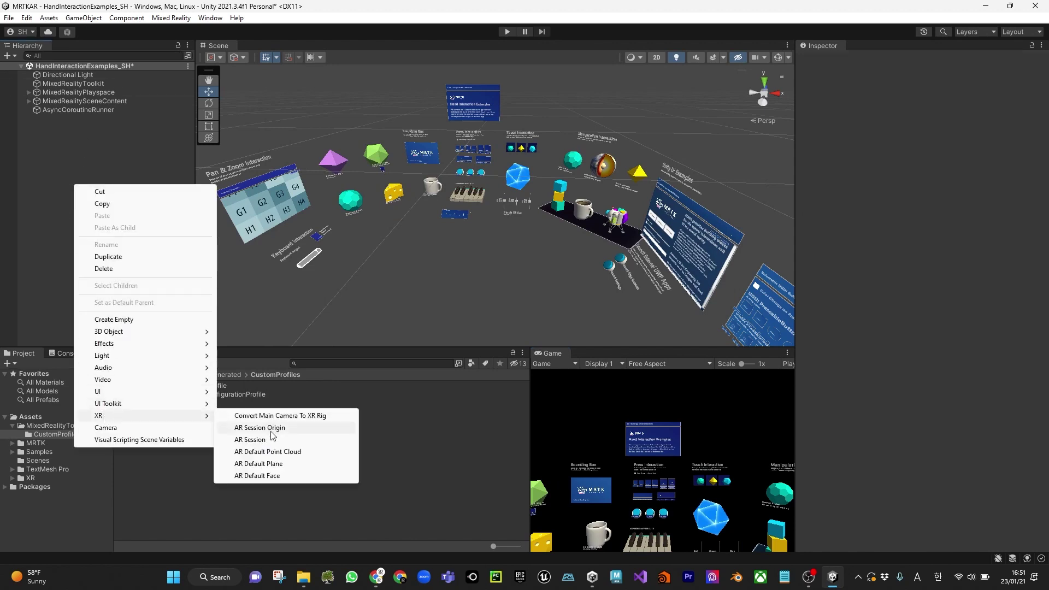
click(273, 429)
right_click(40, 145)
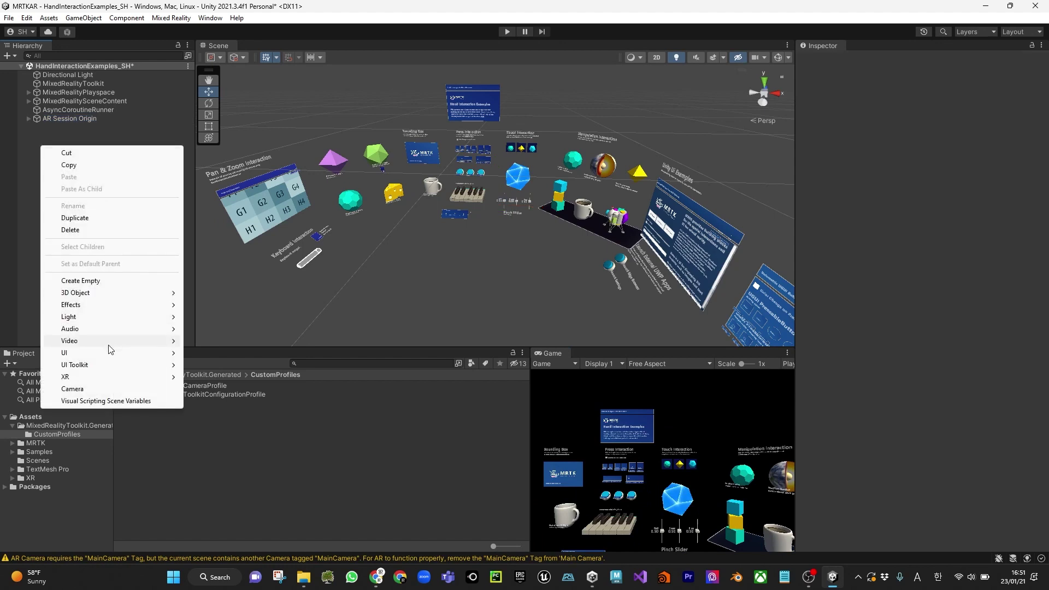
mouse_move(102, 377)
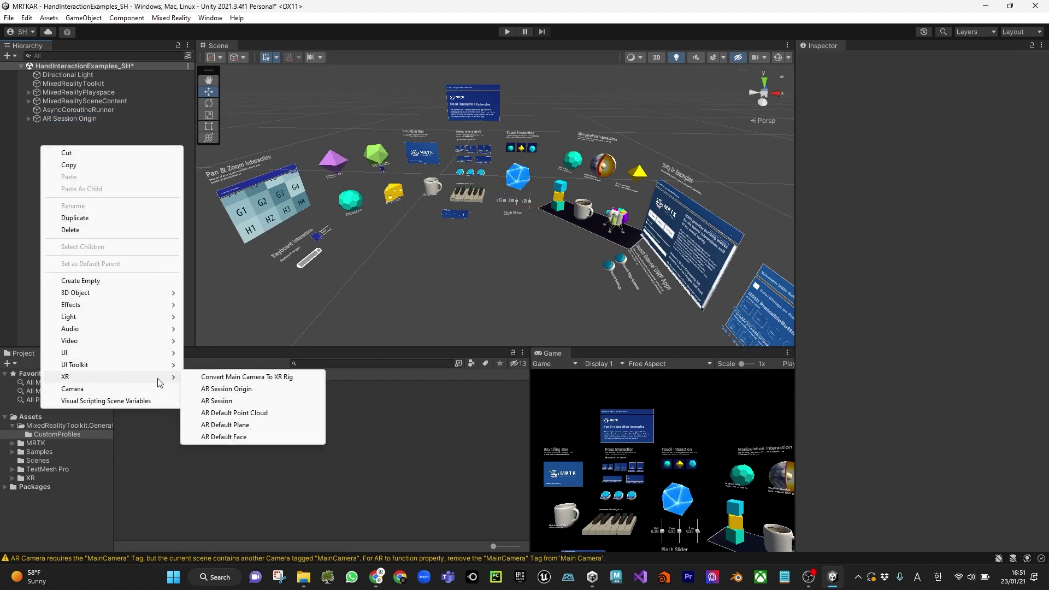
click(232, 399)
Reset the AR Session Origin's transform so it sits at position zero.
click(80, 120)
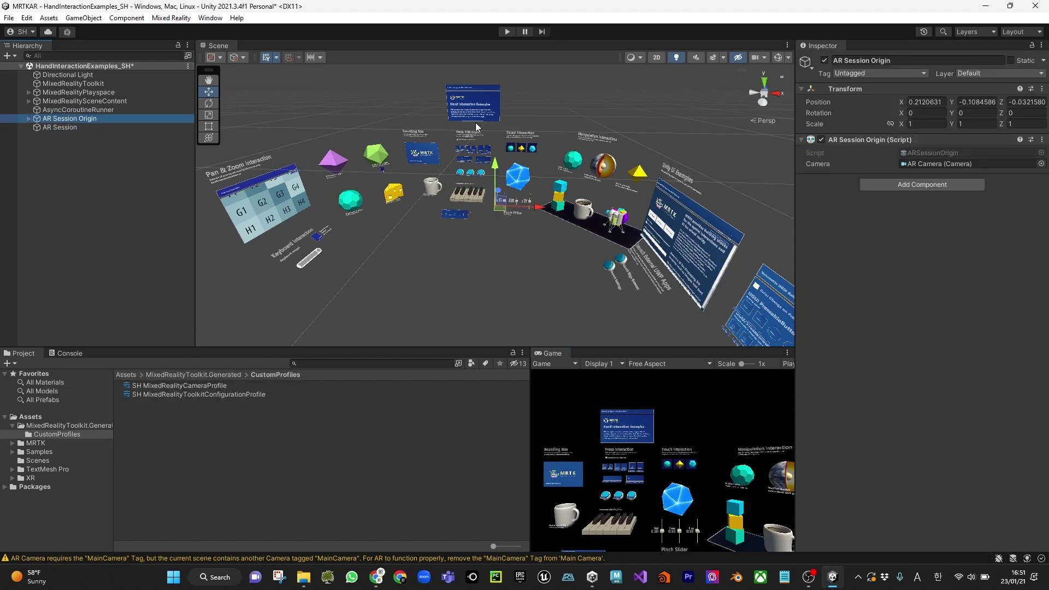
right_click(864, 92)
click(871, 96)
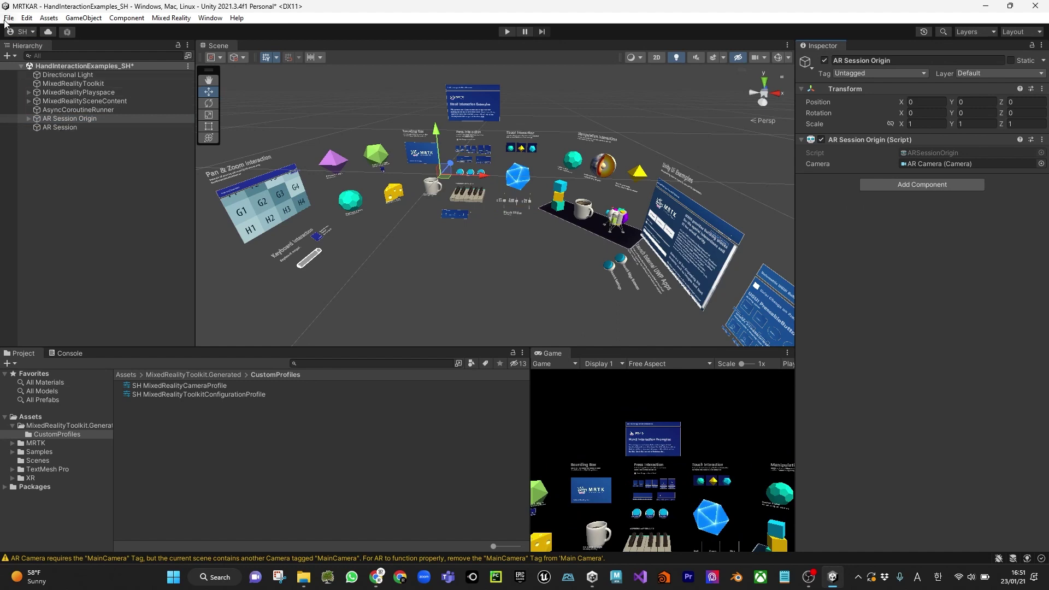
Inspect the MixedRealityPlayspace and MixedRealityToolkit objects, then clear the selection.
click(63, 92)
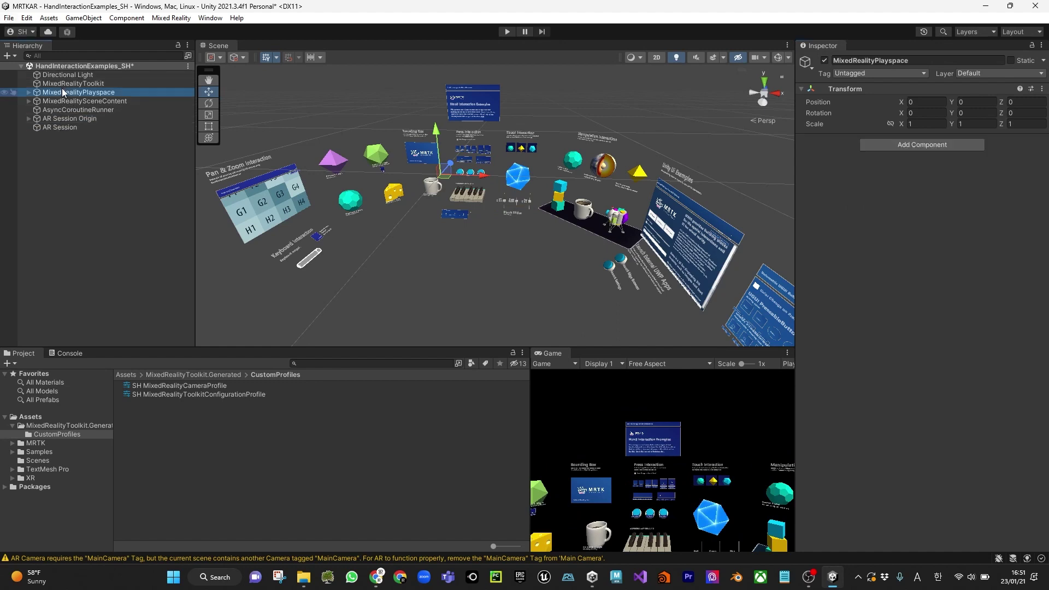
click(64, 84)
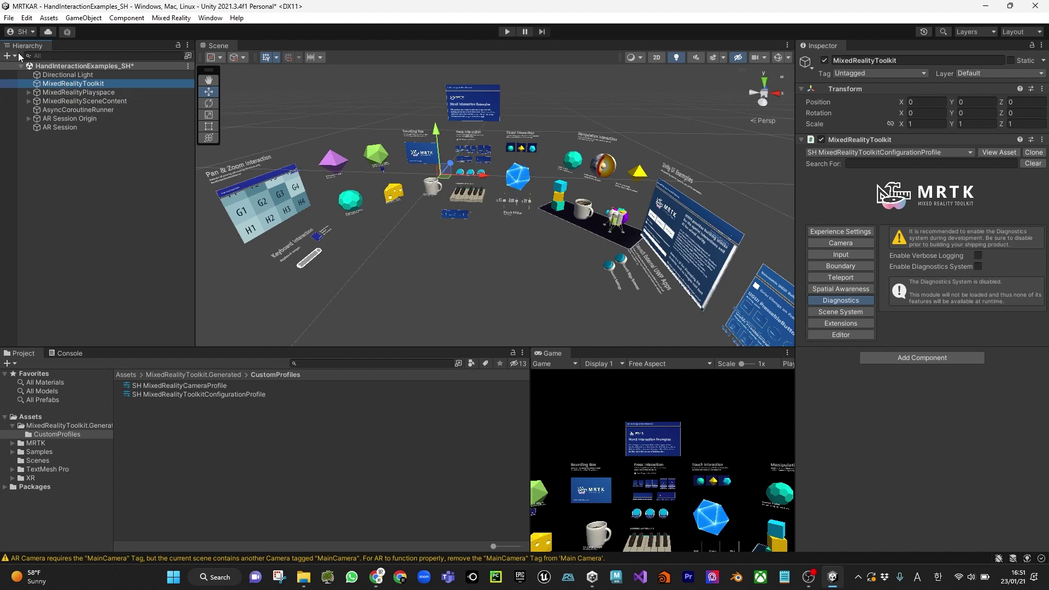
click(76, 153)
click(9, 18)
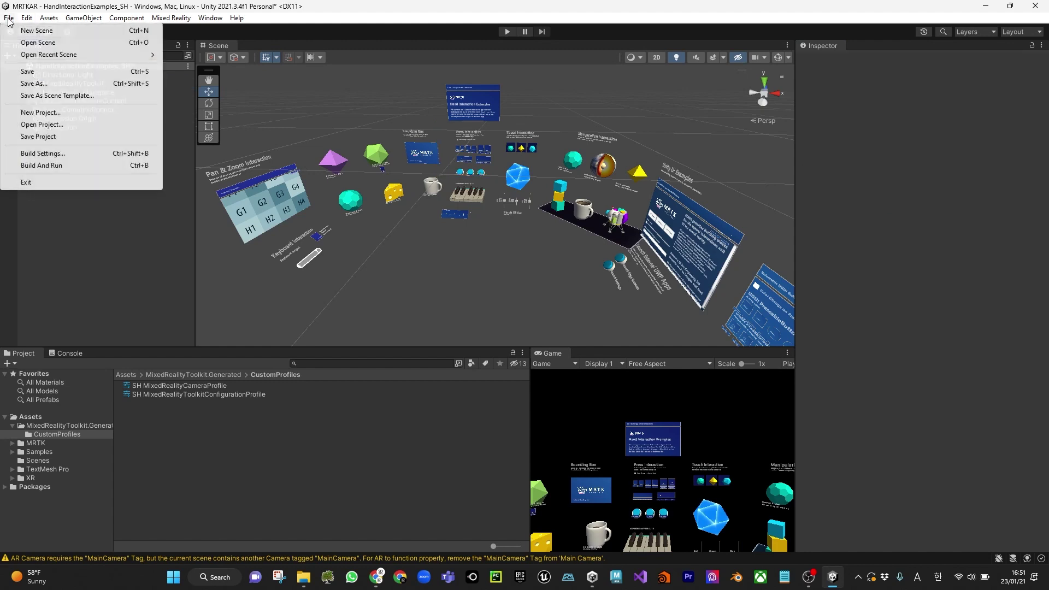
In Build Settings, switch the platform to Android, then open Player Settings.
click(43, 154)
click(349, 343)
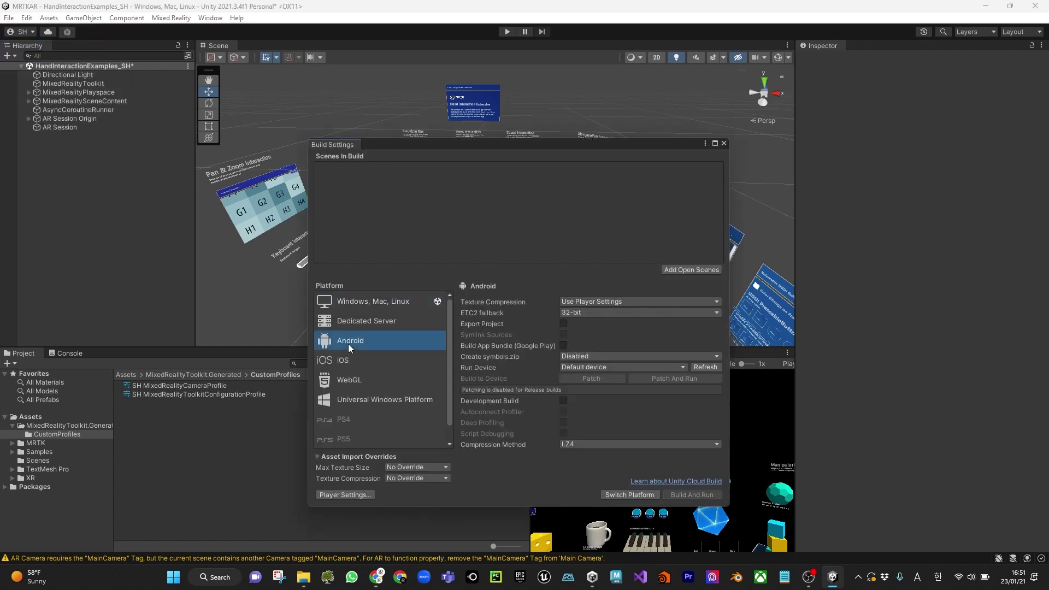
click(629, 495)
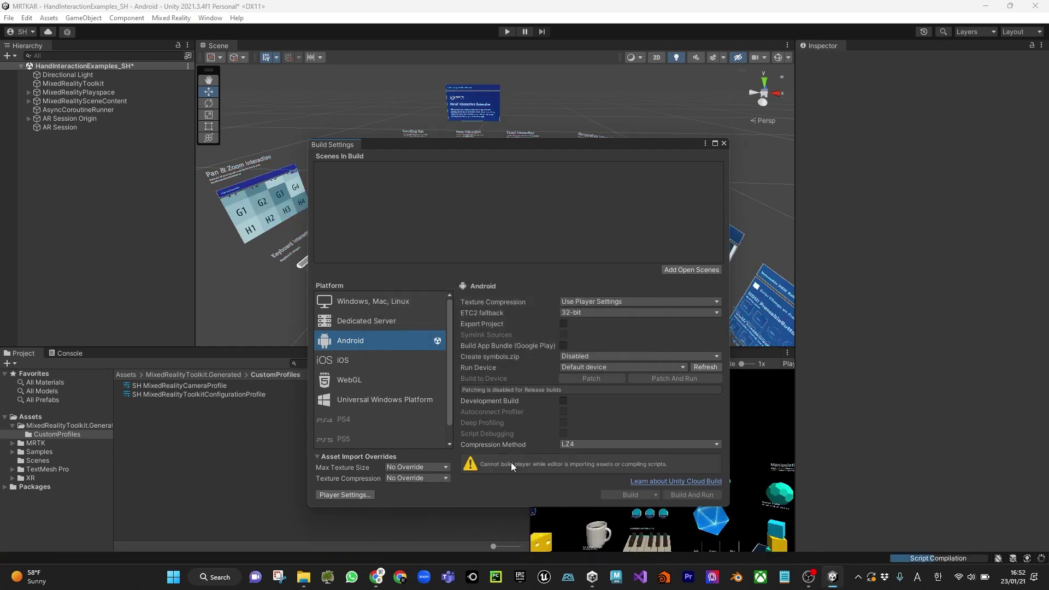
click(334, 495)
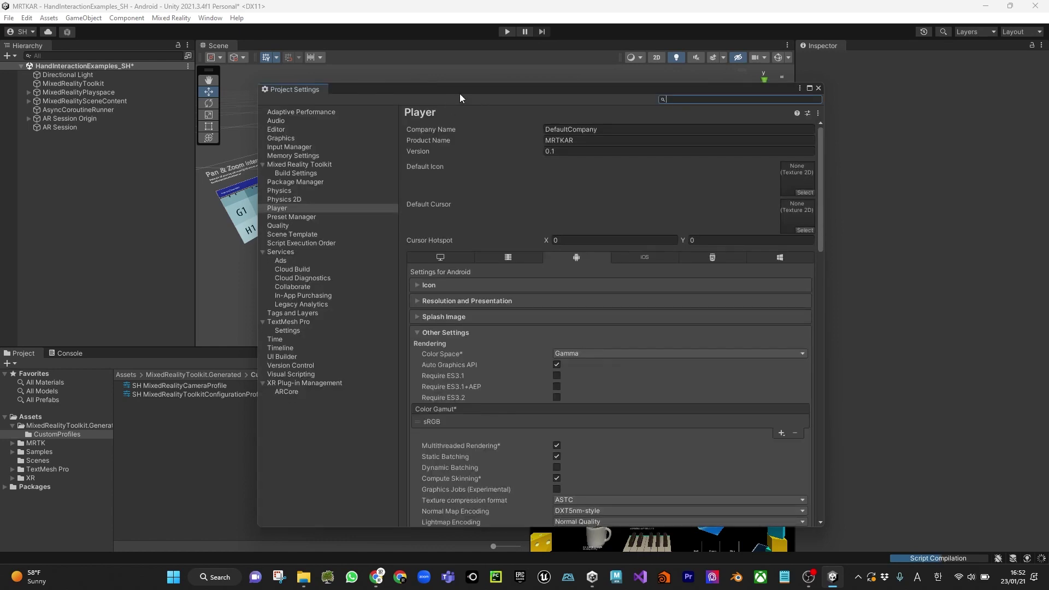
Enter the company name in the Android Player Settings.
drag(458, 88, 426, 82)
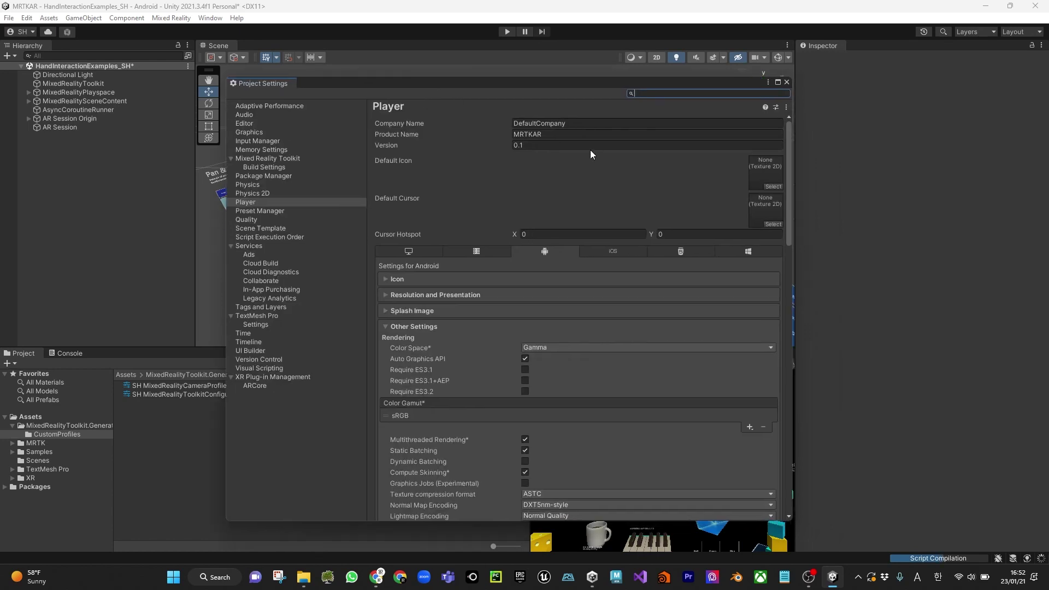
click(569, 122)
text(So)
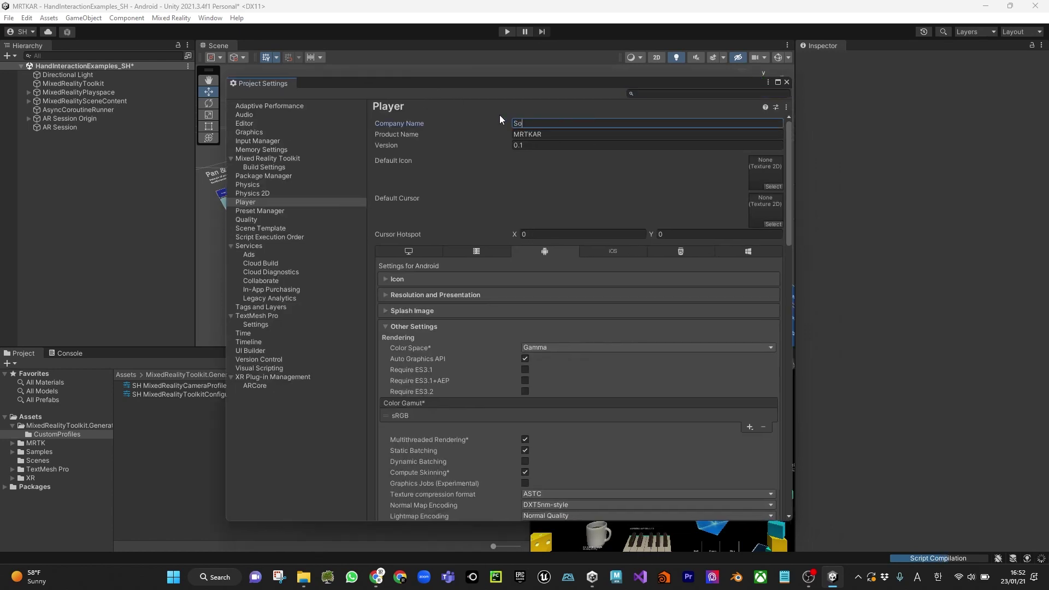
text(omeenHahm)
Change Color Space from Gamma to Linear and dismiss the MRTK Project Configurator.
scroll(522, 260, down, 1)
click(535, 310)
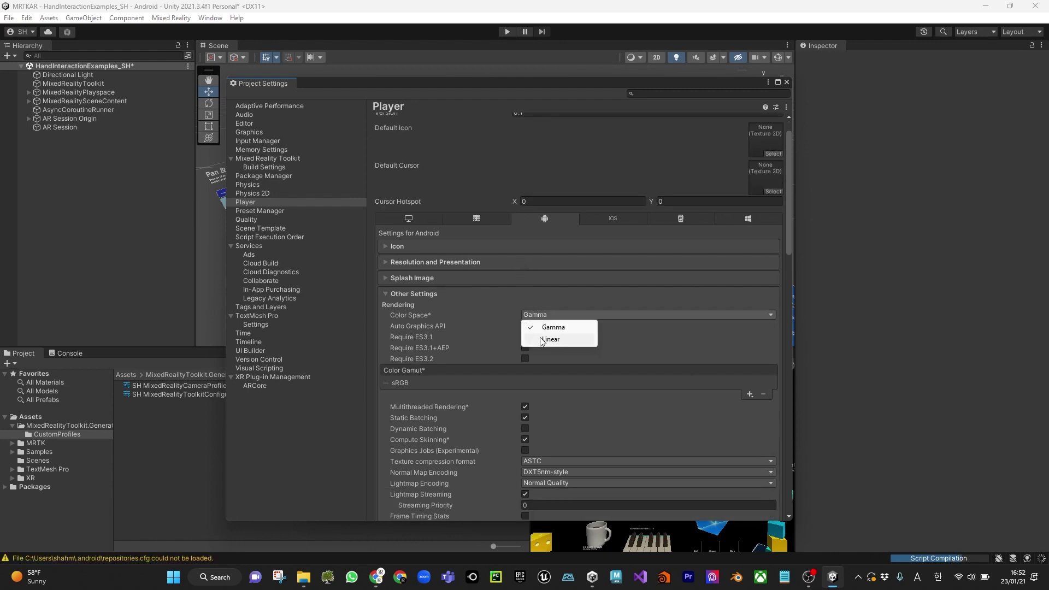
click(541, 339)
click(541, 320)
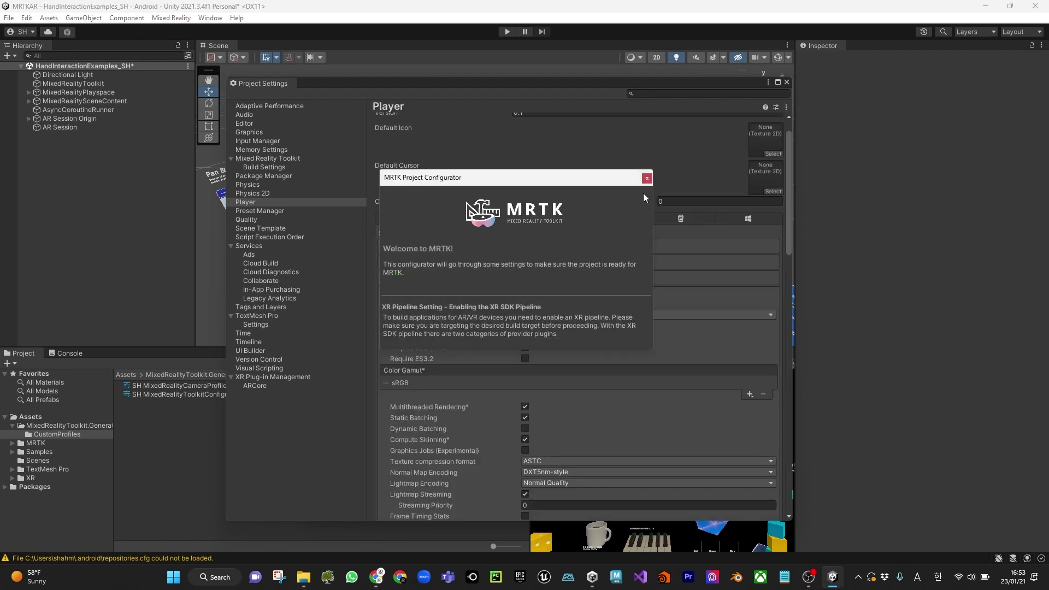
click(647, 178)
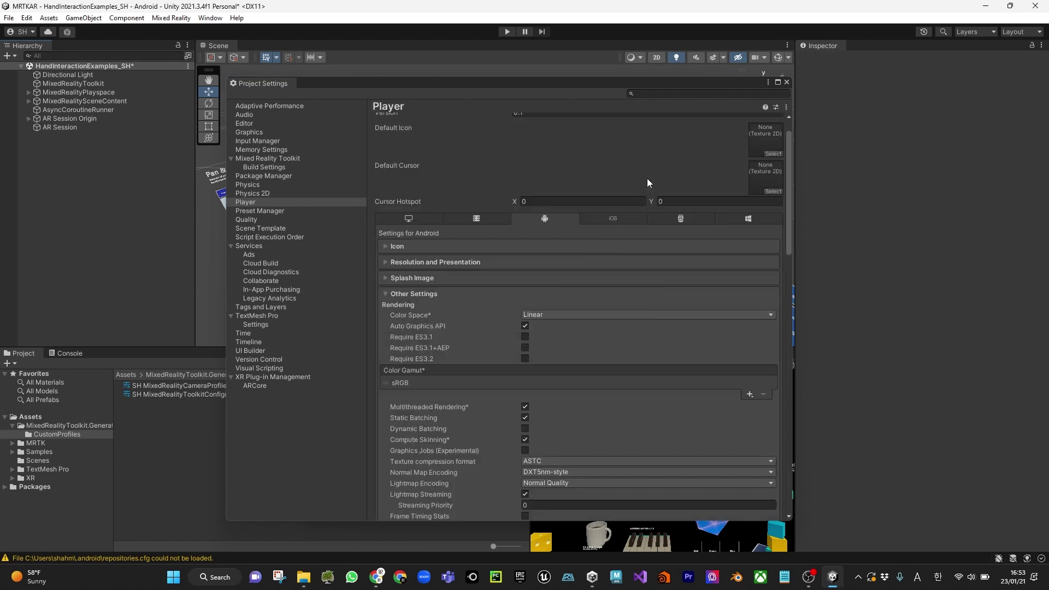
Disable Auto Graphics API, remove Vulkan so only OpenGLES3 remains, and turn off Multithreaded Rendering.
click(525, 326)
scroll(514, 302, down, 2)
click(429, 317)
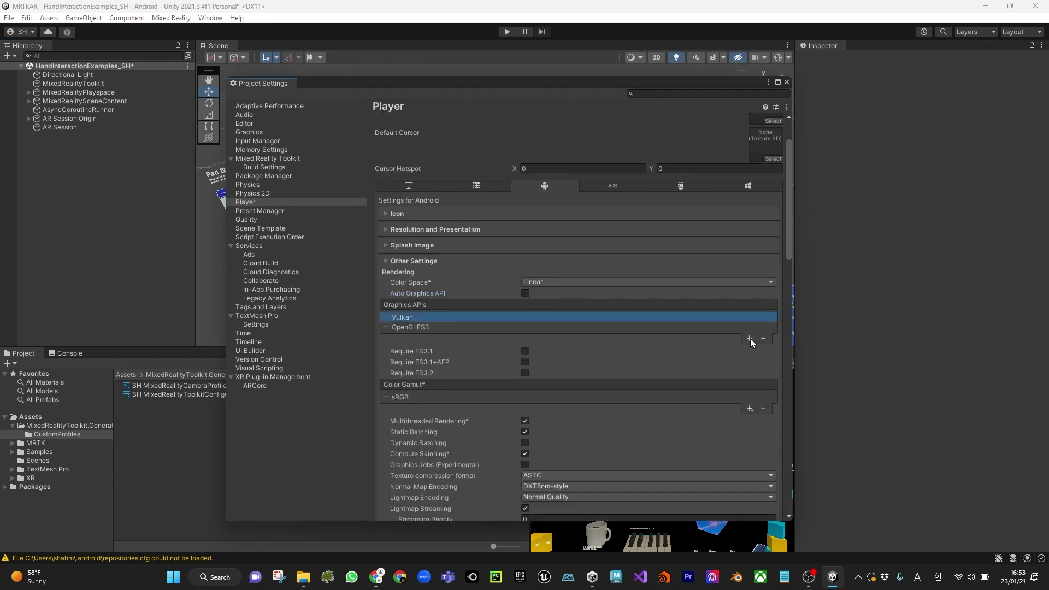
click(763, 337)
scroll(584, 324, down, 4)
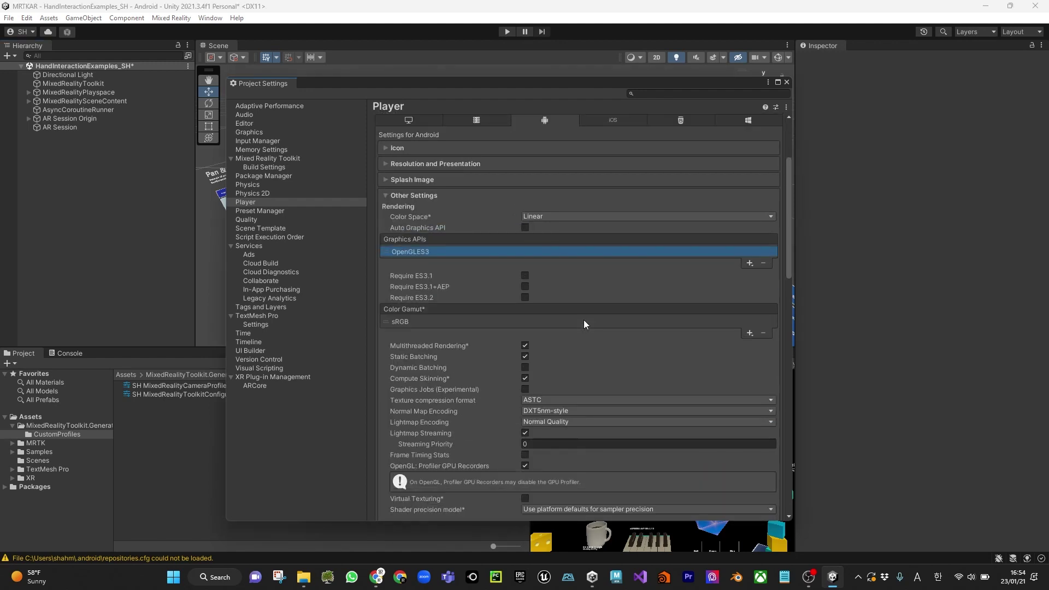
click(522, 346)
scroll(568, 331, down, 6)
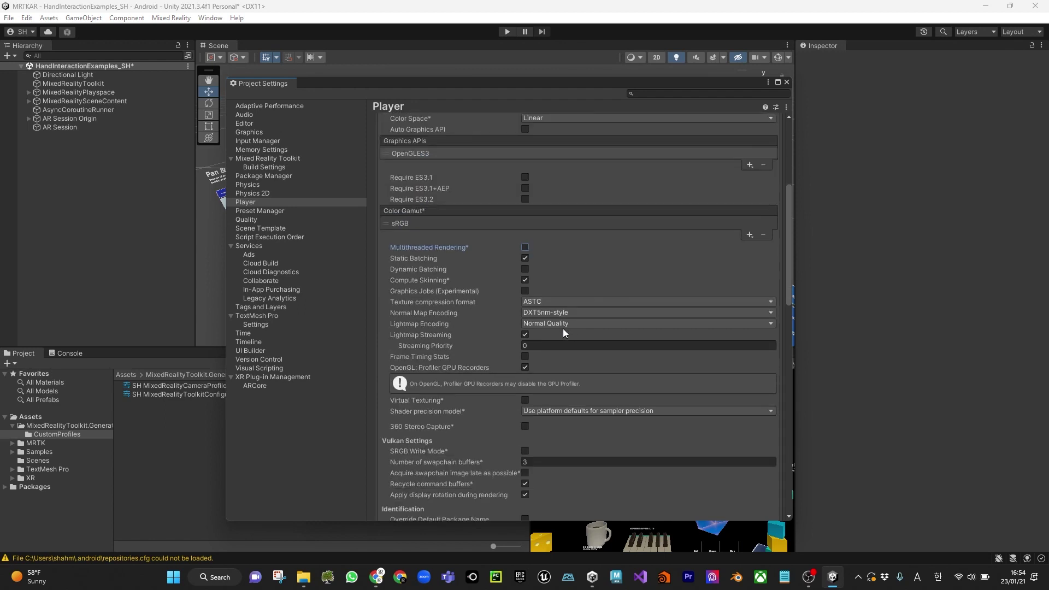
scroll(548, 338, down, 14)
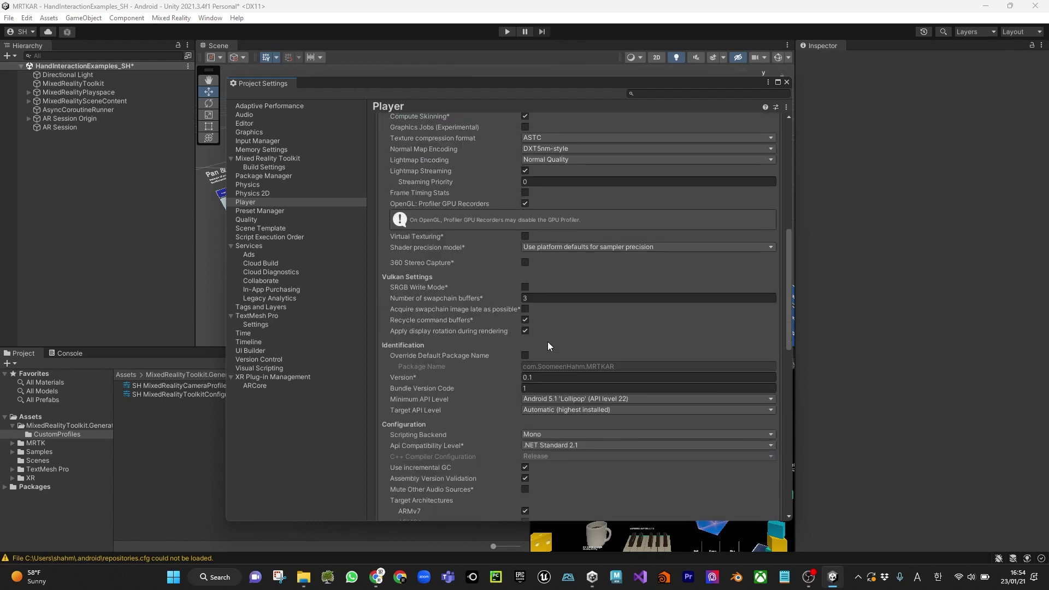
Set Minimum API Level to Android 8.0 'Oreo' (26), IL2CPP scripting backend, ARM64 only.
click(555, 333)
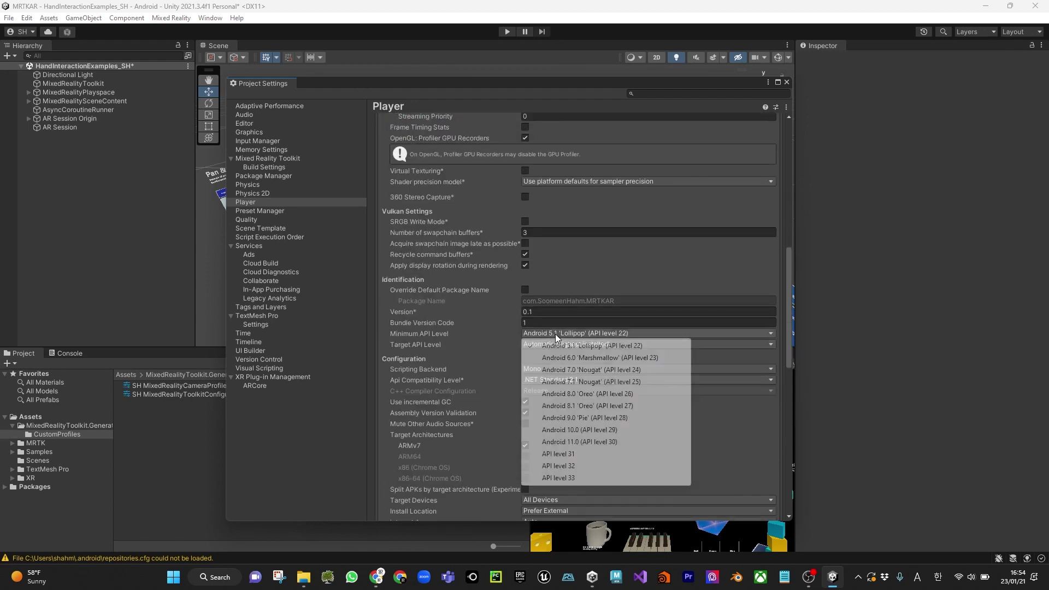
click(587, 396)
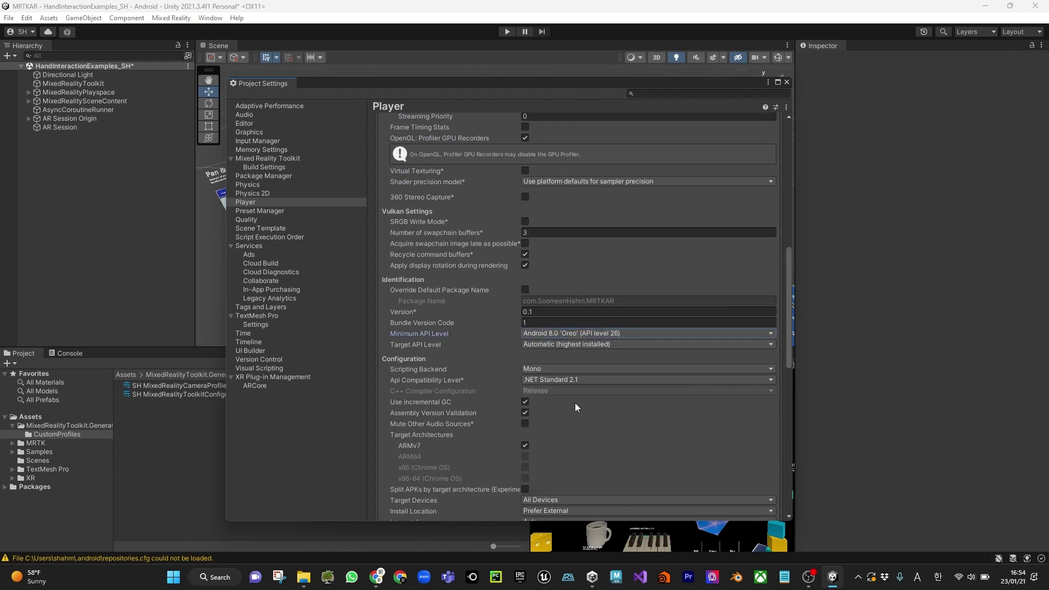
scroll(575, 402, down, 4)
click(547, 303)
click(545, 328)
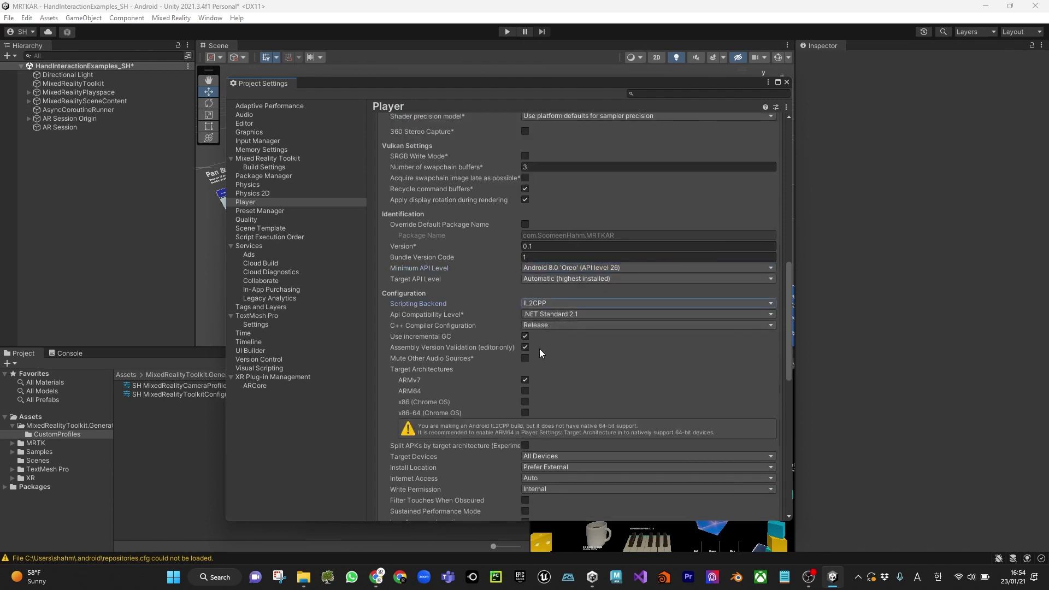
click(524, 336)
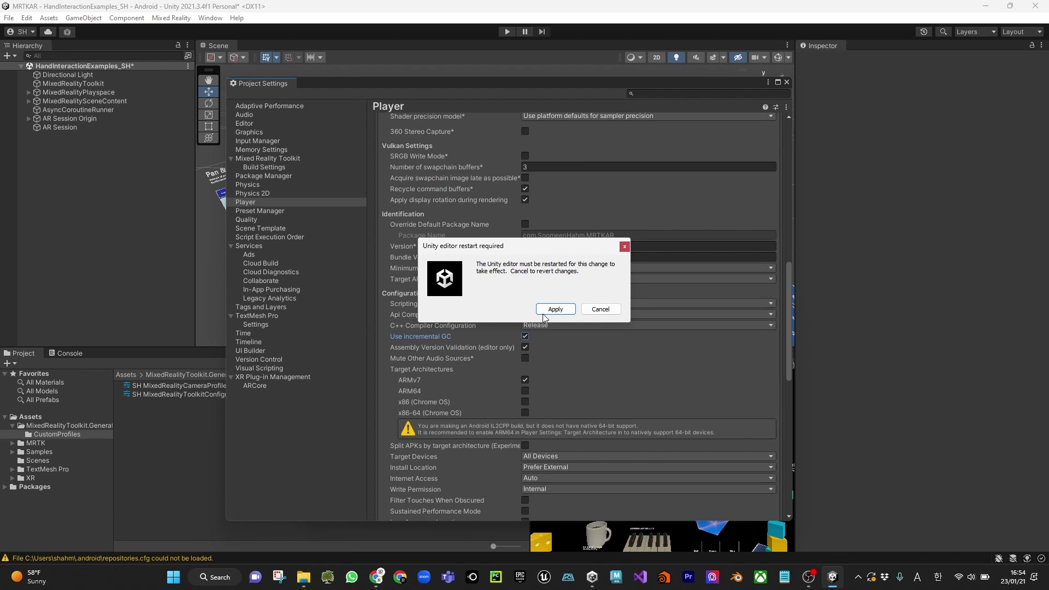
click(600, 309)
click(525, 391)
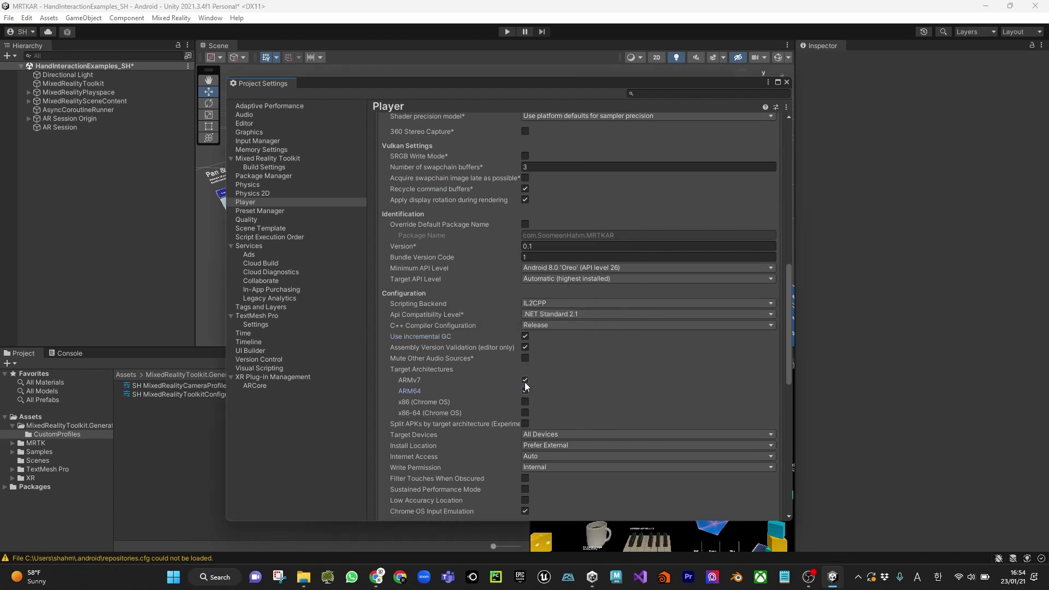
click(525, 381)
Enable ARCore as the XR Plug-in Management provider and close Project Settings.
scroll(574, 382, down, 10)
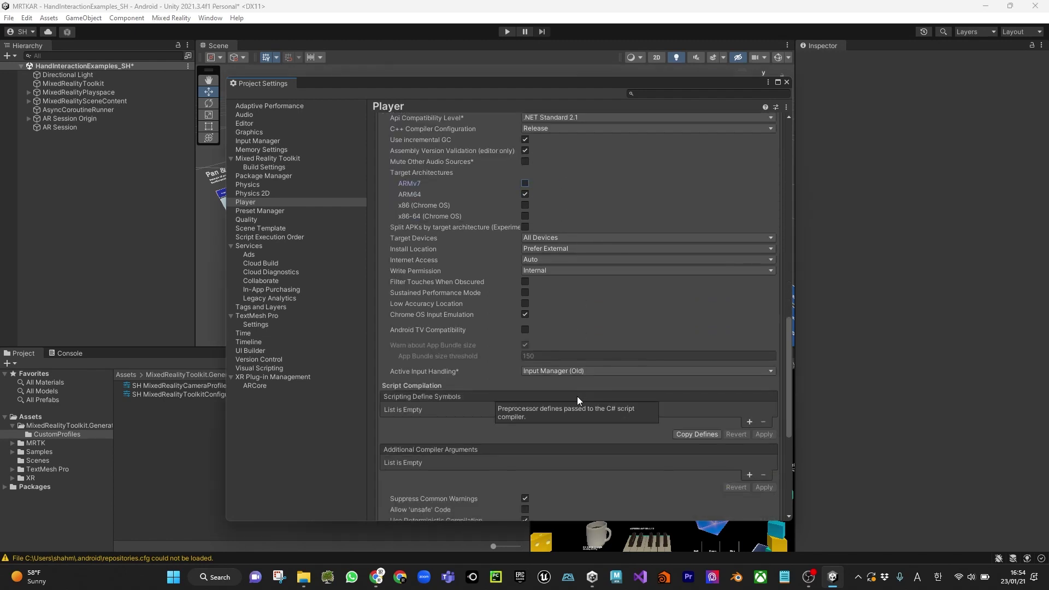
scroll(577, 395, down, 7)
click(251, 376)
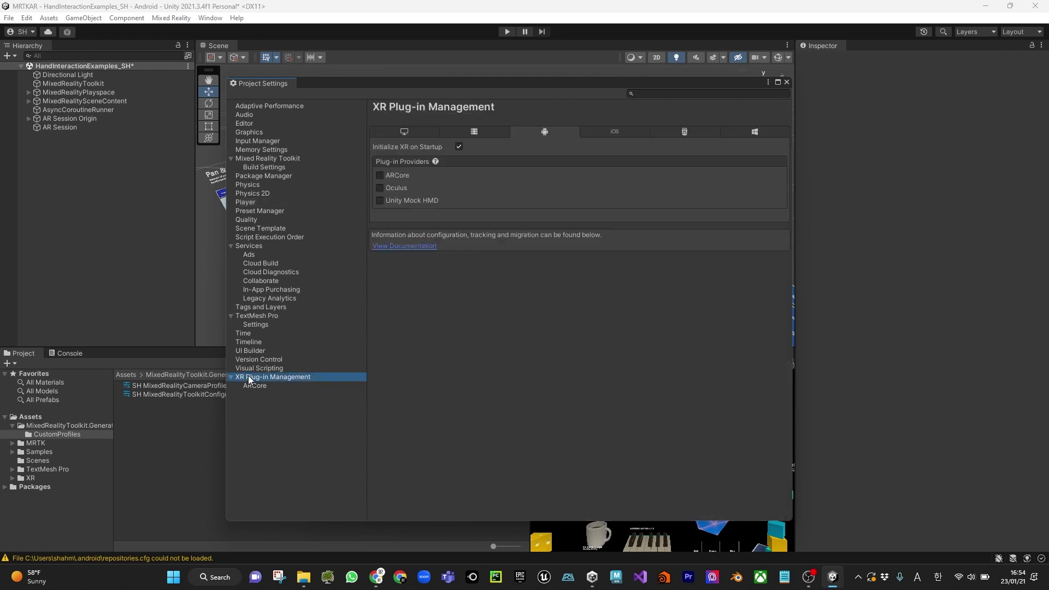
click(395, 176)
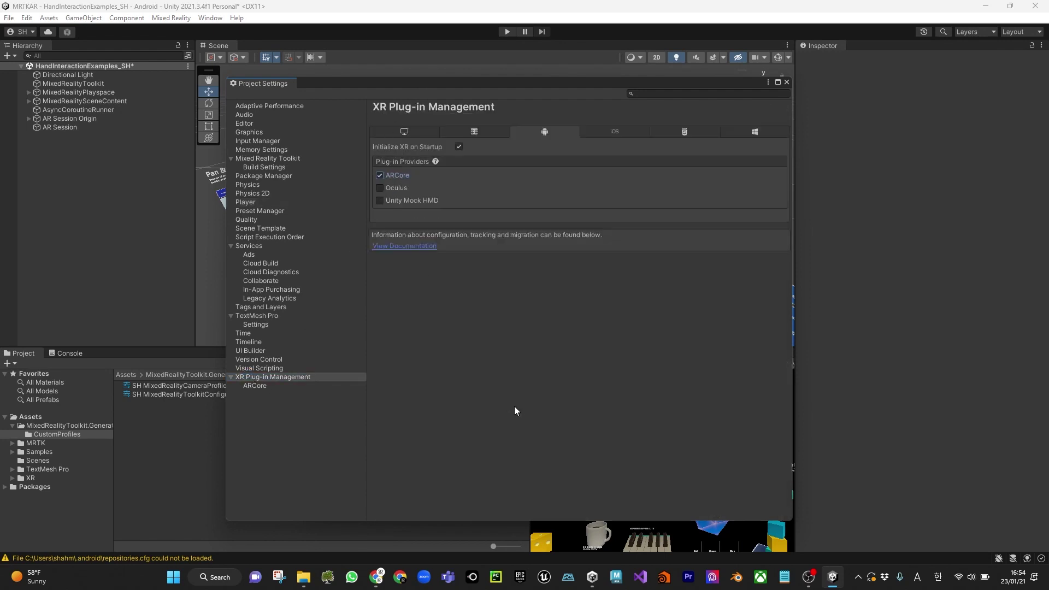
click(787, 82)
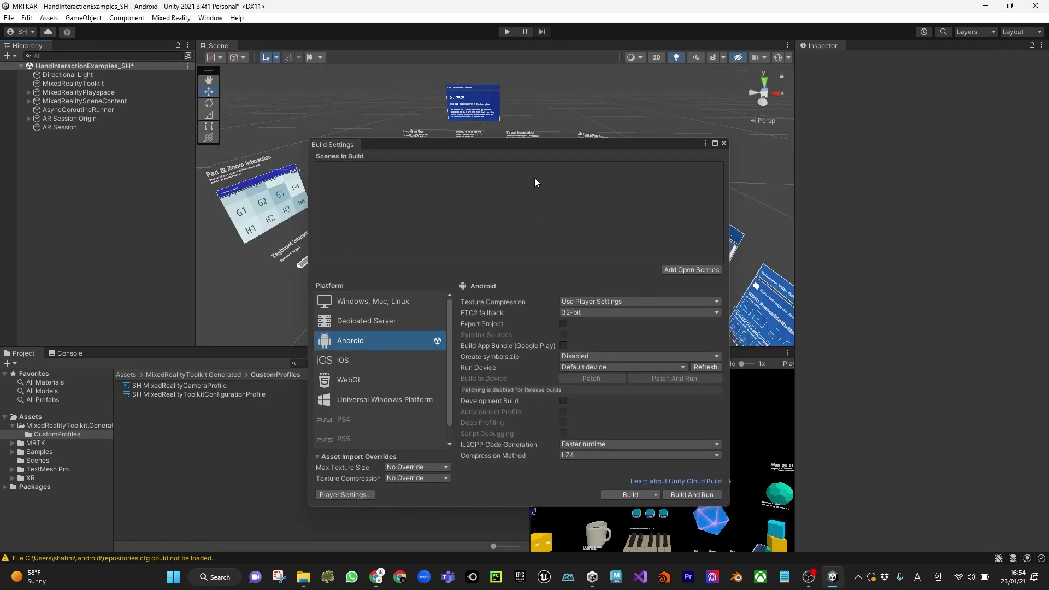
Start the Android build and create a new Builds output folder in the project.
drag(520, 143, 508, 114)
click(603, 466)
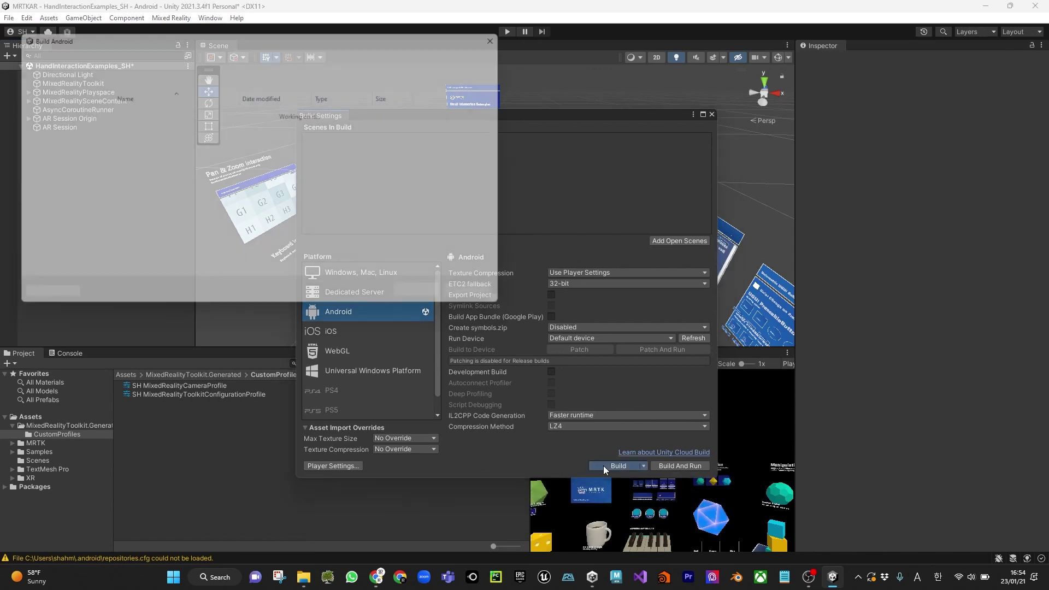
click(93, 80)
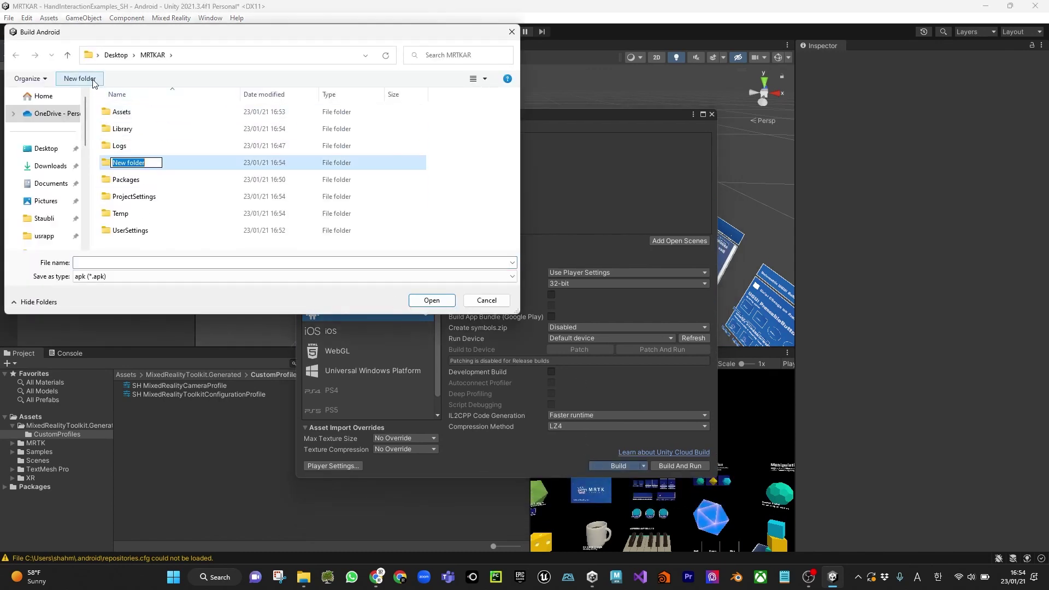
text(Builds)
key(Return)
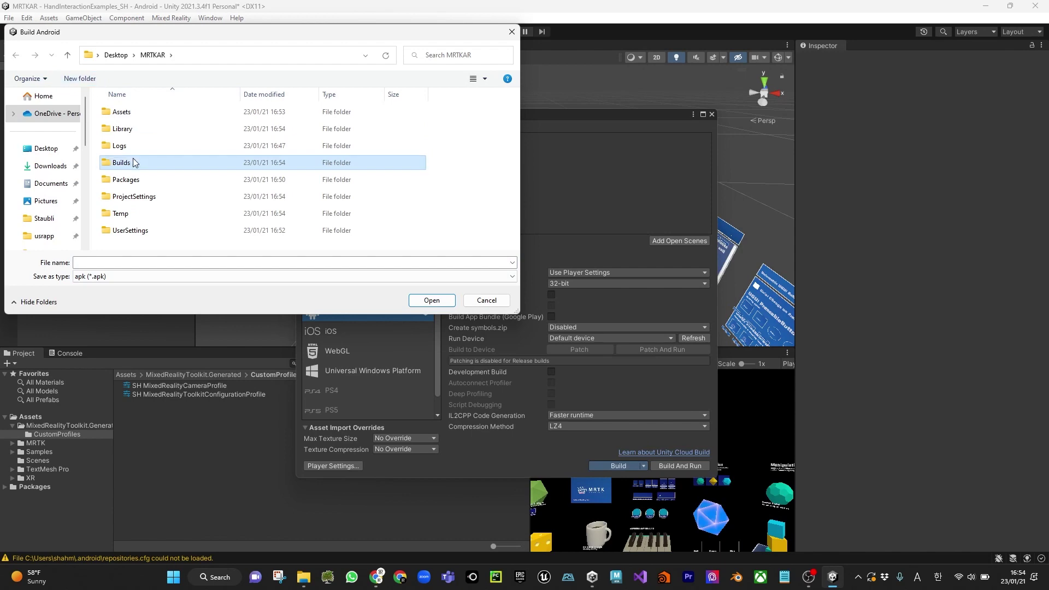
double_click(121, 162)
Save the APK as MRTKAR in Builds, saving the modified scene first.
click(167, 262)
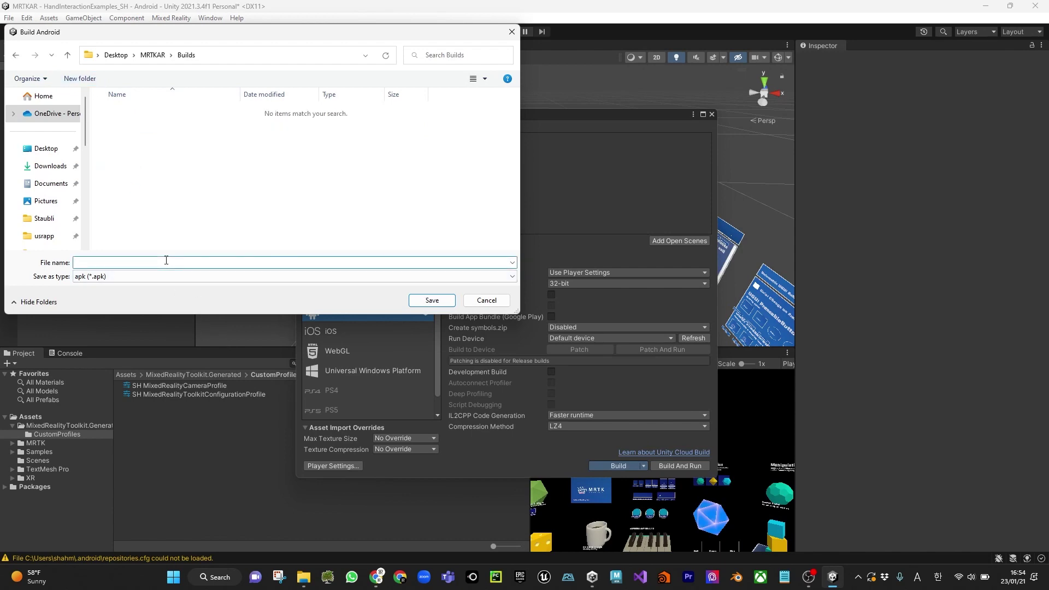
text(MRTKAR)
key(Return)
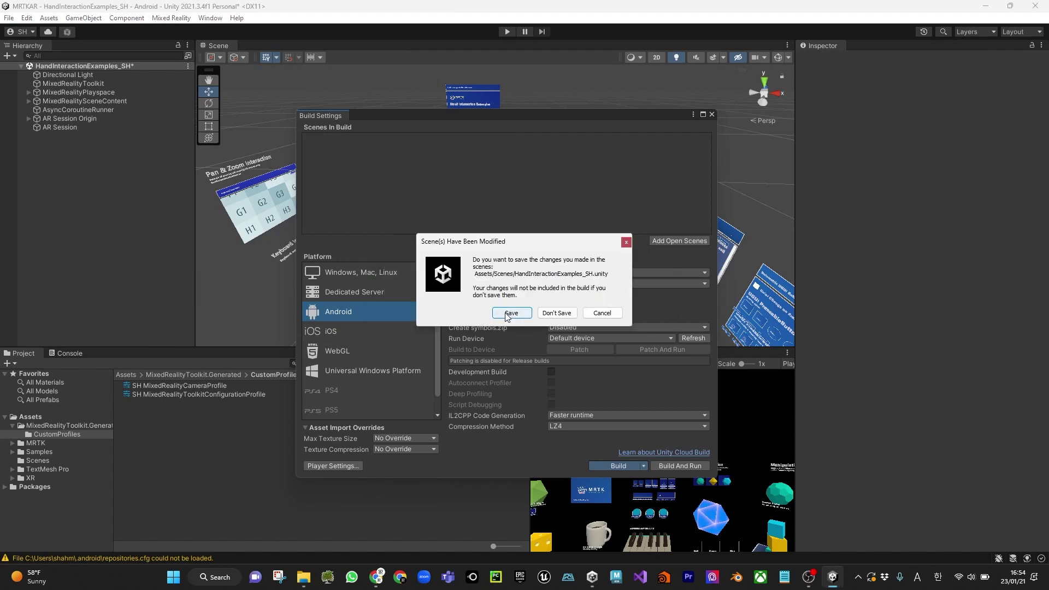
click(512, 315)
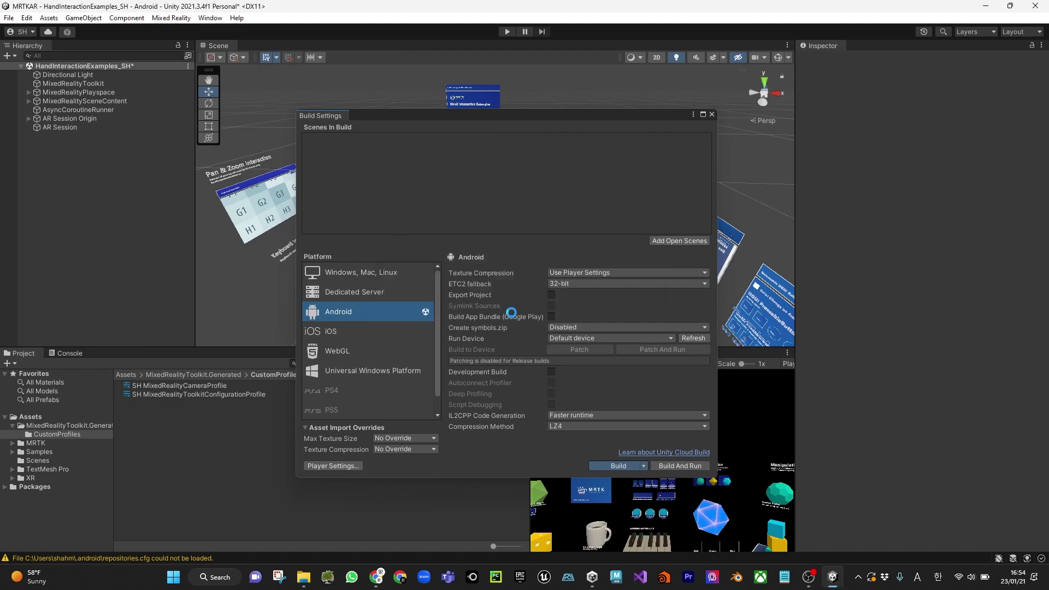